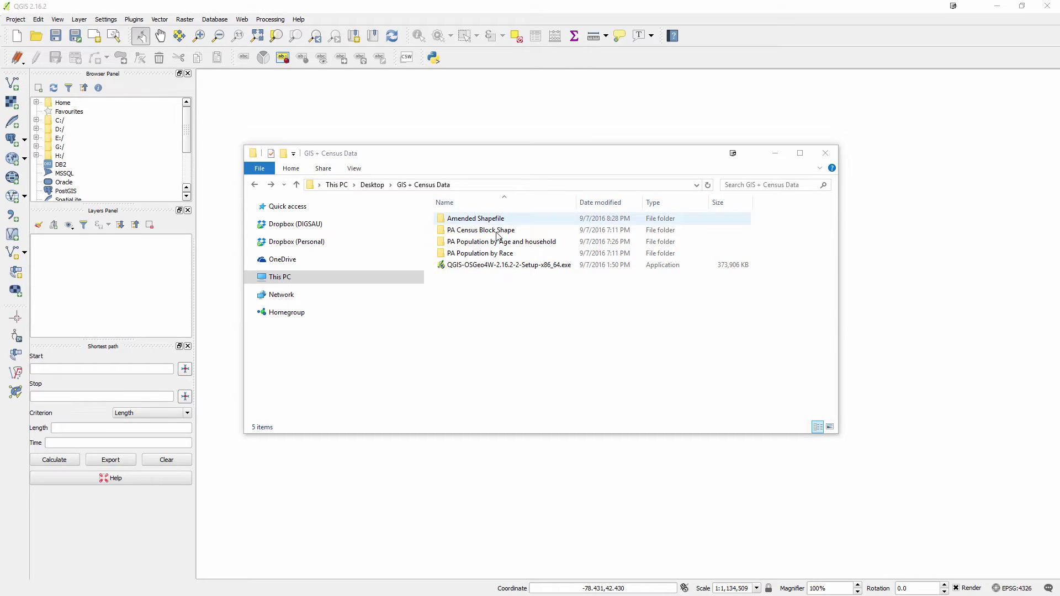
Browse into PA Census Block Shape, view PA_block_2010.shp, then step back to GIS + Census Data
click(476, 234)
double_click(476, 234)
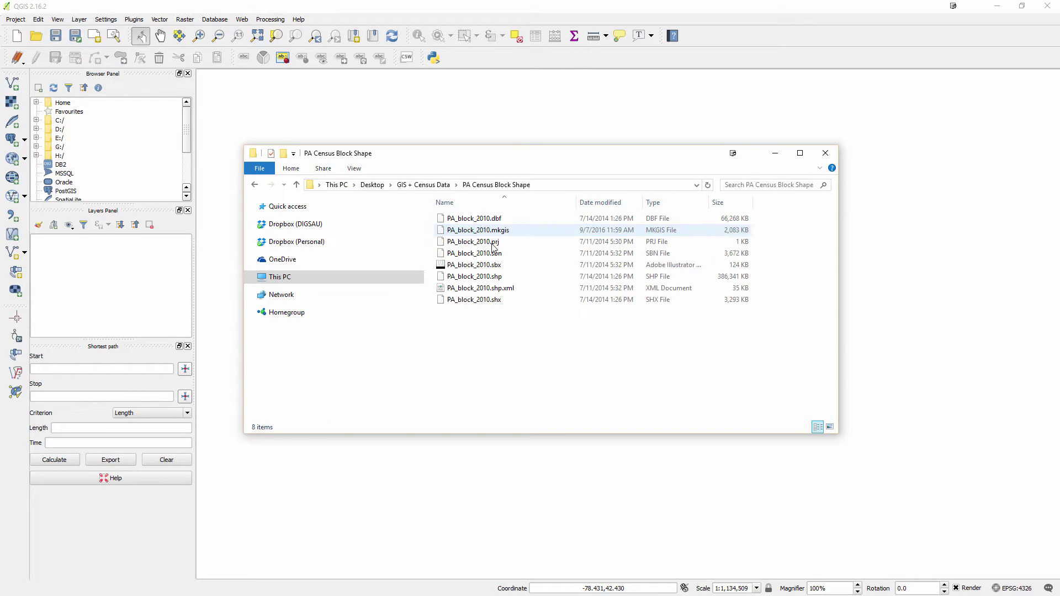
click(503, 281)
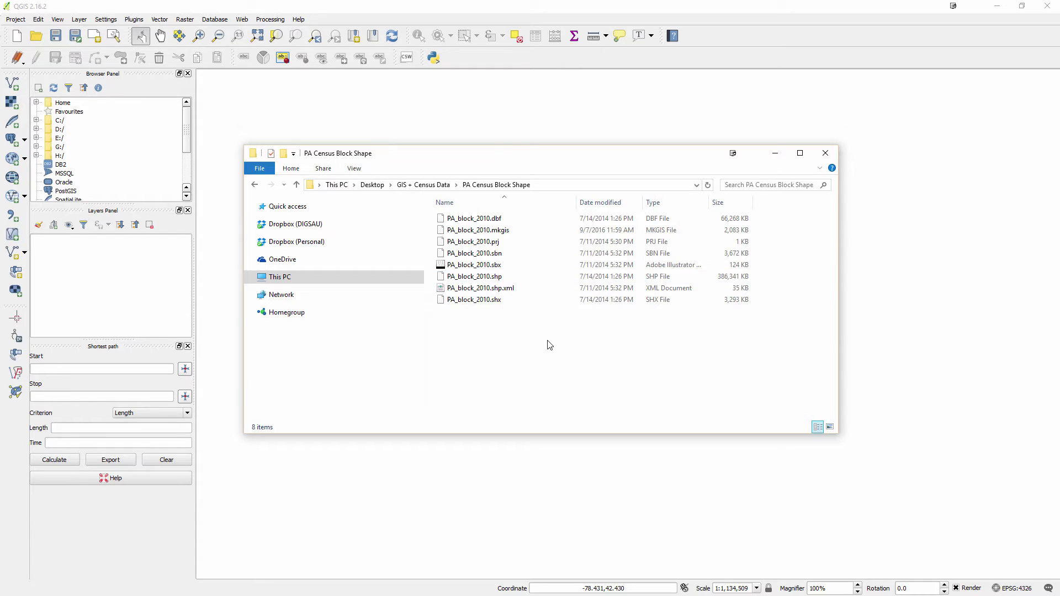
key(BackSpace)
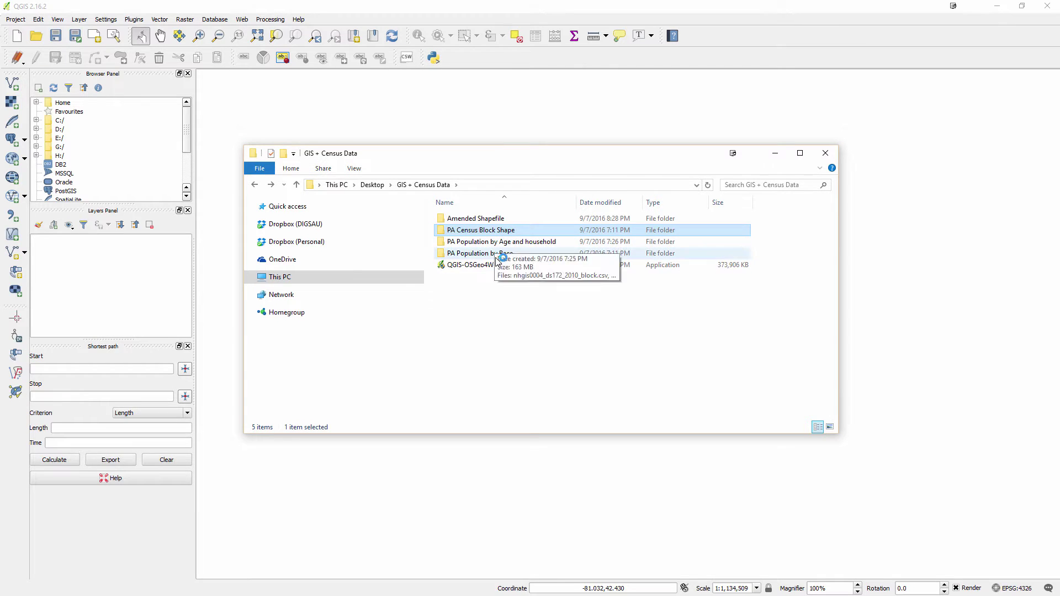
click(474, 219)
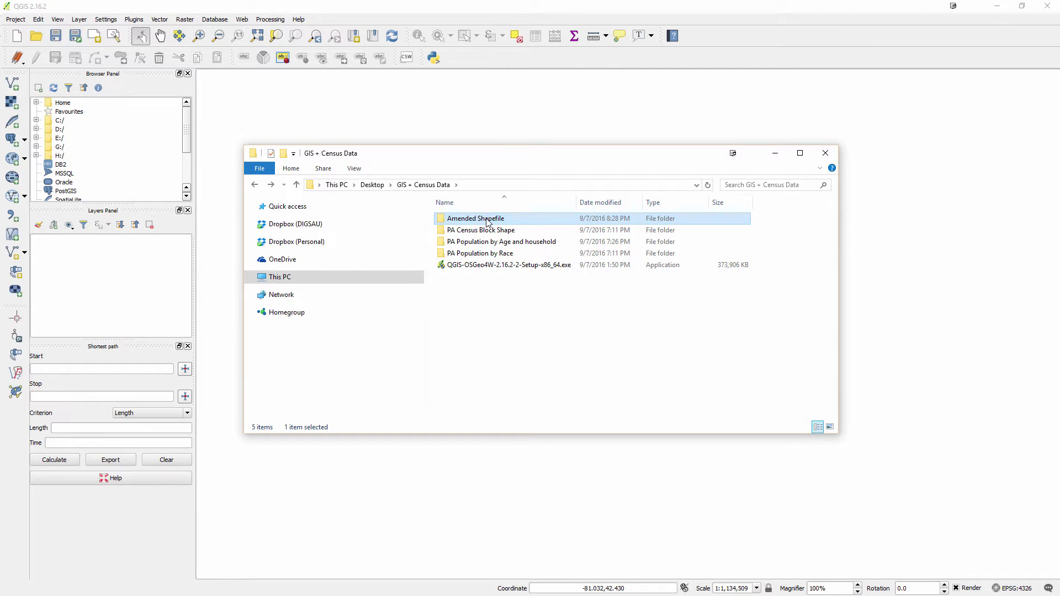
click(530, 312)
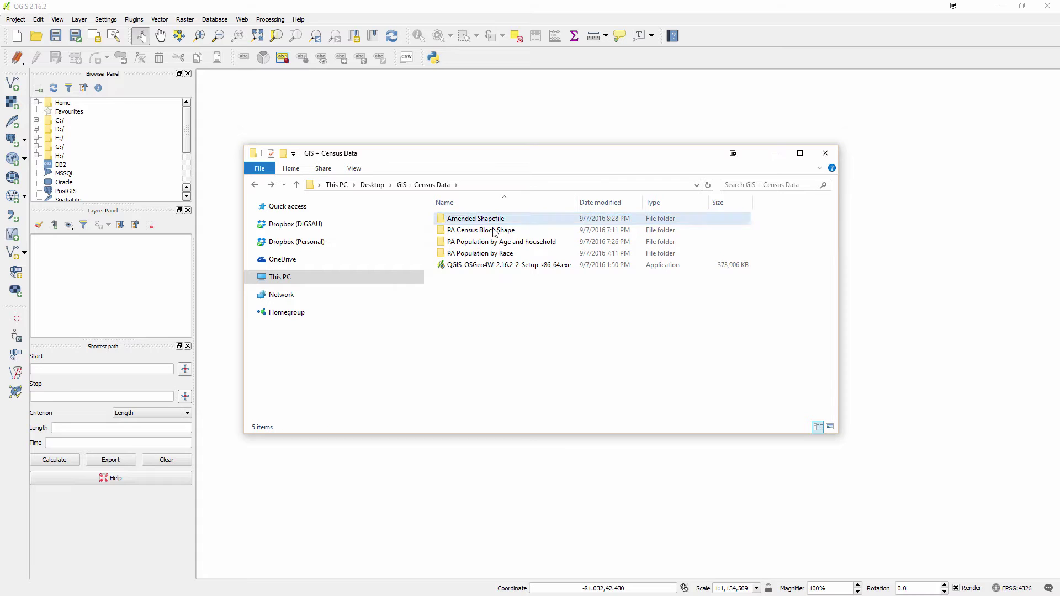
Drag PA_block_2010.shp from PA Census Block Shape into the QGIS Layers panel
click(390, 127)
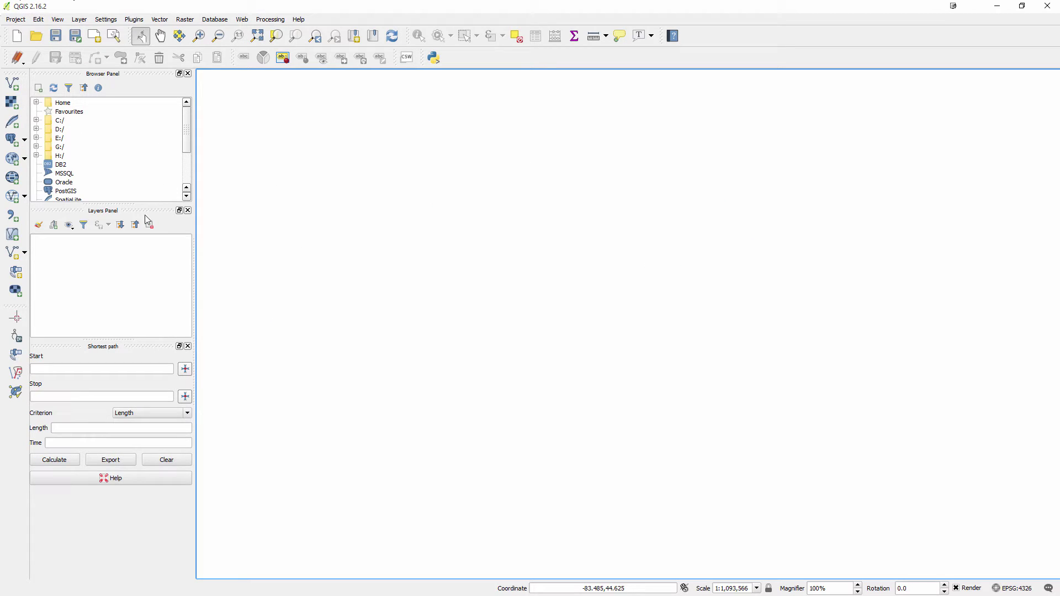
key(alt+Tab)
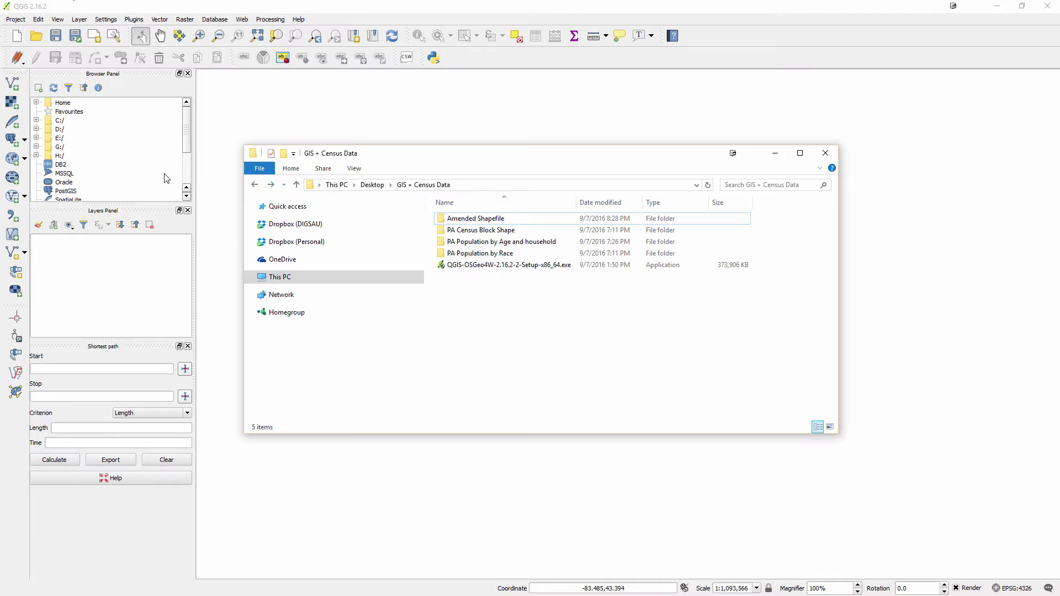
click(508, 231)
double_click(509, 230)
click(477, 278)
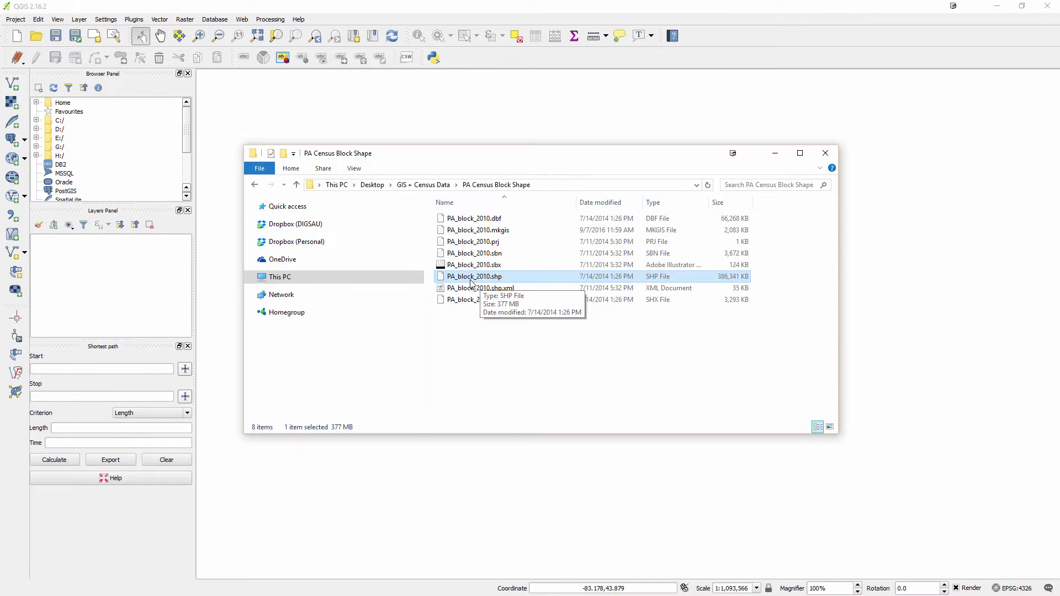
mouse_move(491, 281)
mouse_down()
mouse_move(341, 305)
mouse_move(101, 272)
mouse_up()
View the rendered PA_block_2010 map and its layer menu, then return to File Explorer
click(229, 225)
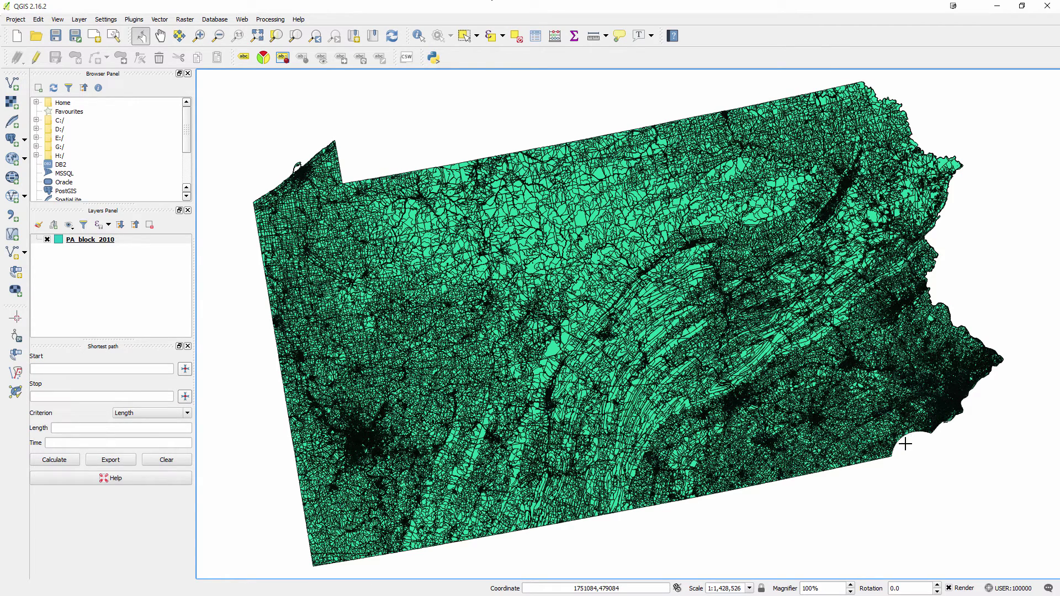
right_click(125, 241)
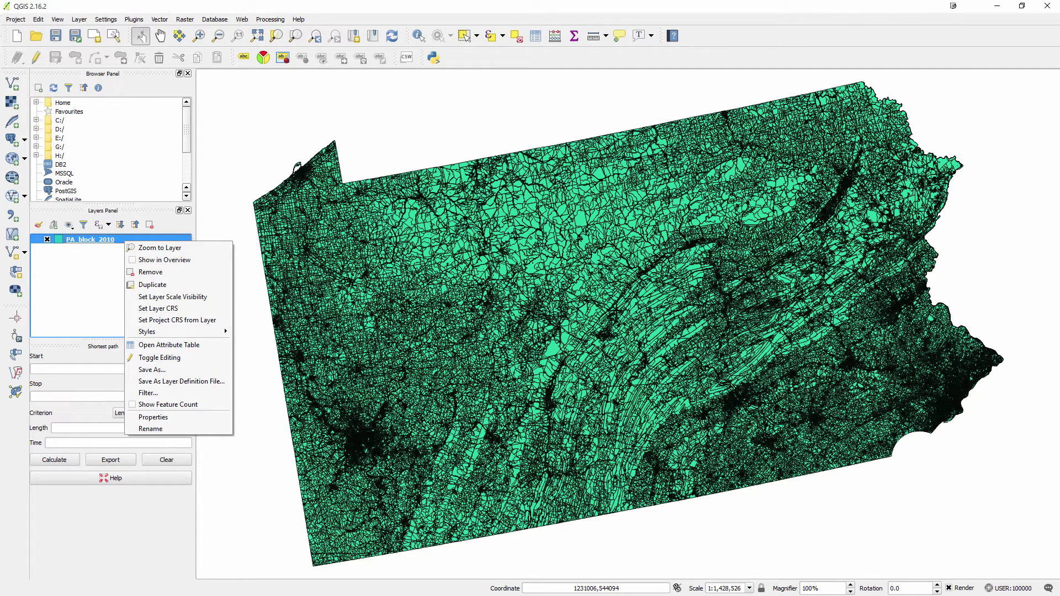
click(88, 285)
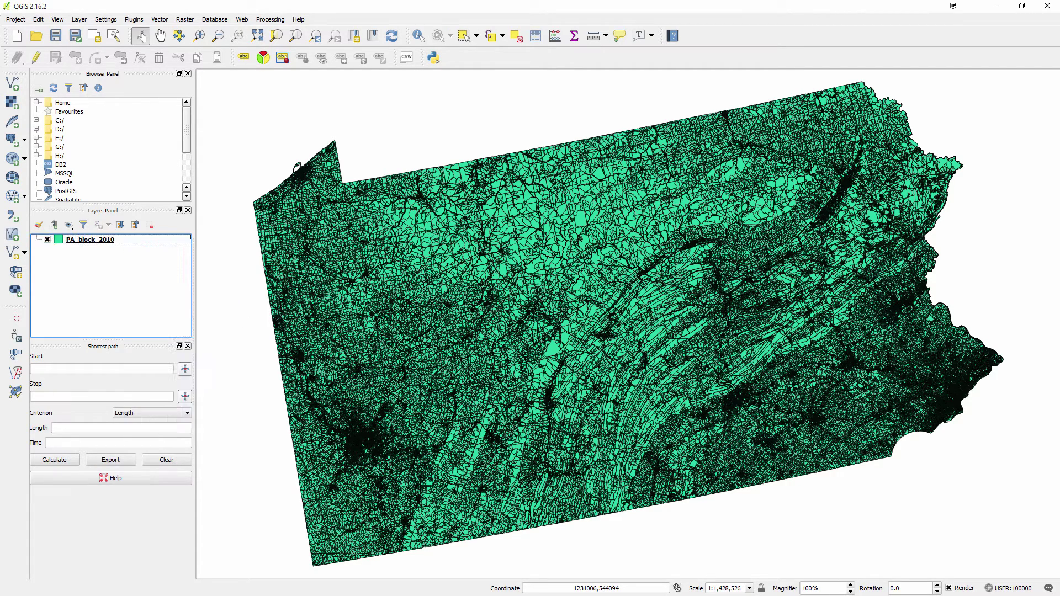
key(alt+Tab)
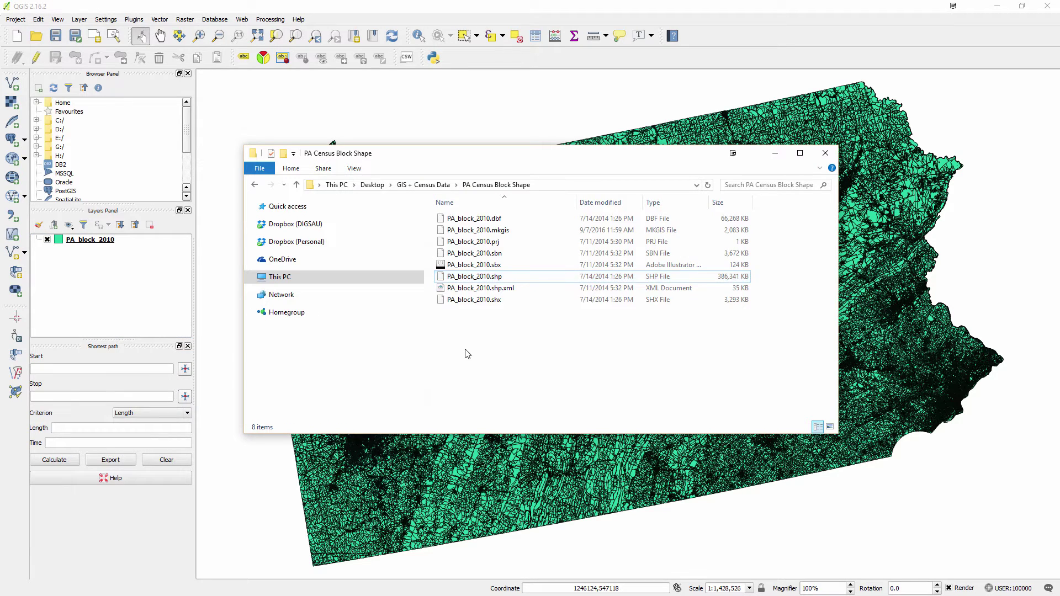
Drag nhgis0003_ds172_2010_block.csv from PA Population by Race into the QGIS Layers panel
key(alt+Up)
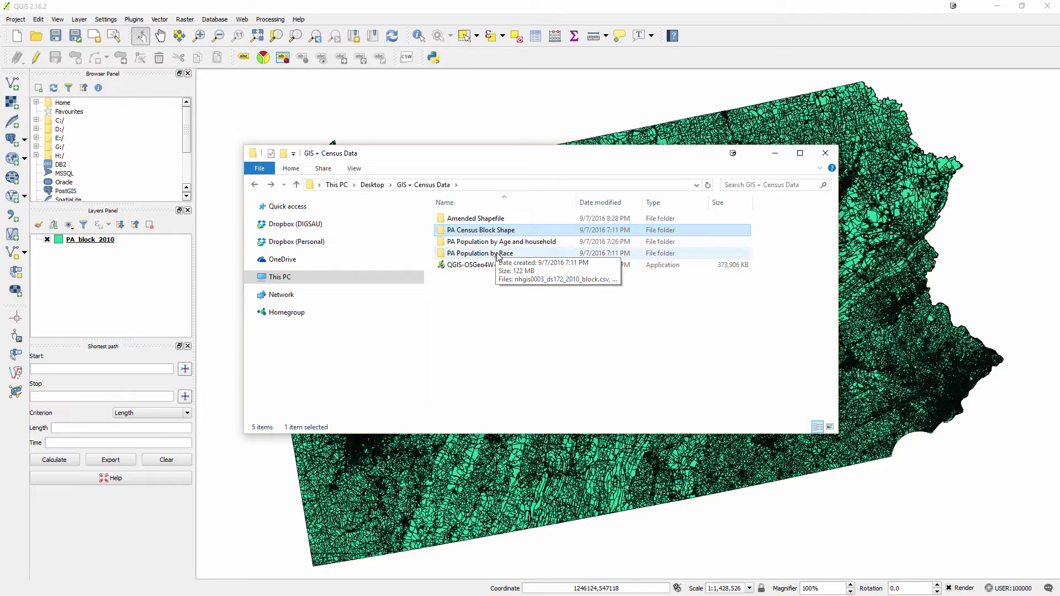
click(479, 254)
double_click(479, 254)
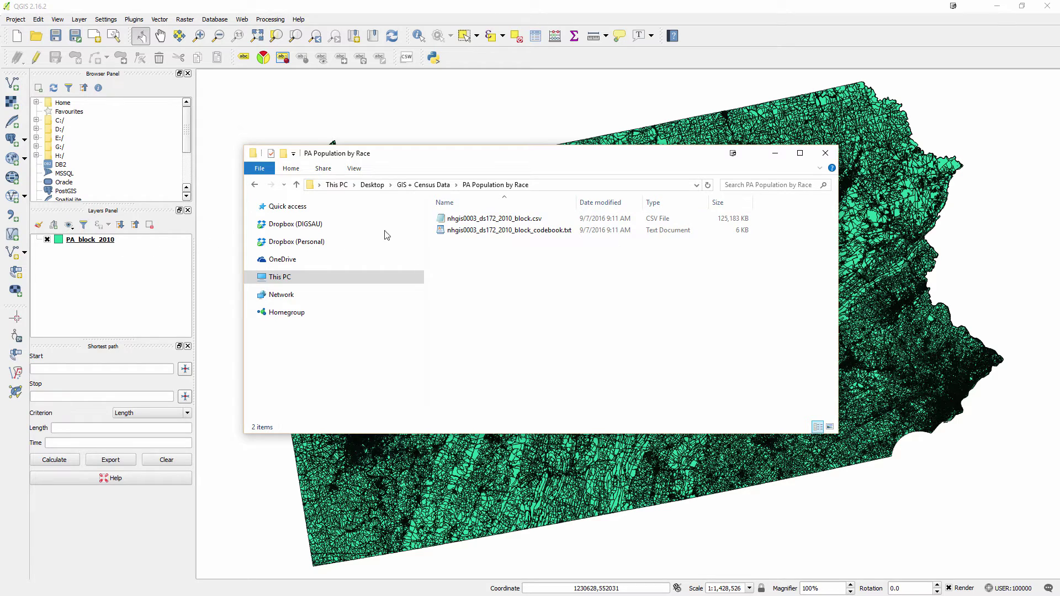
drag(514, 219, 84, 275)
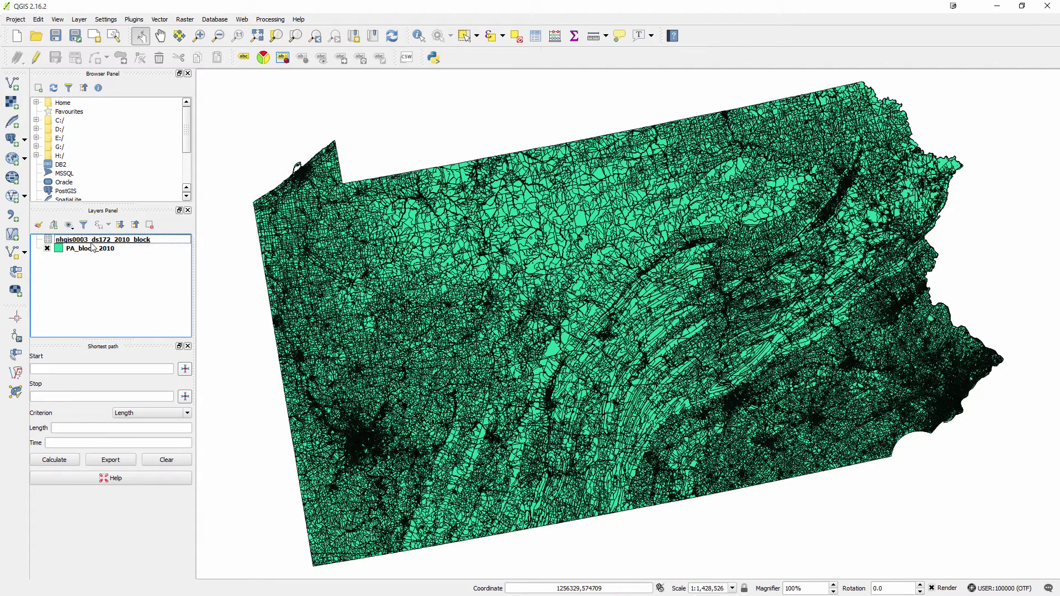
Show the nhgis0003_ds172_2010_block layer's Fields properties and scroll down to H7X001–H7X008
right_click(96, 244)
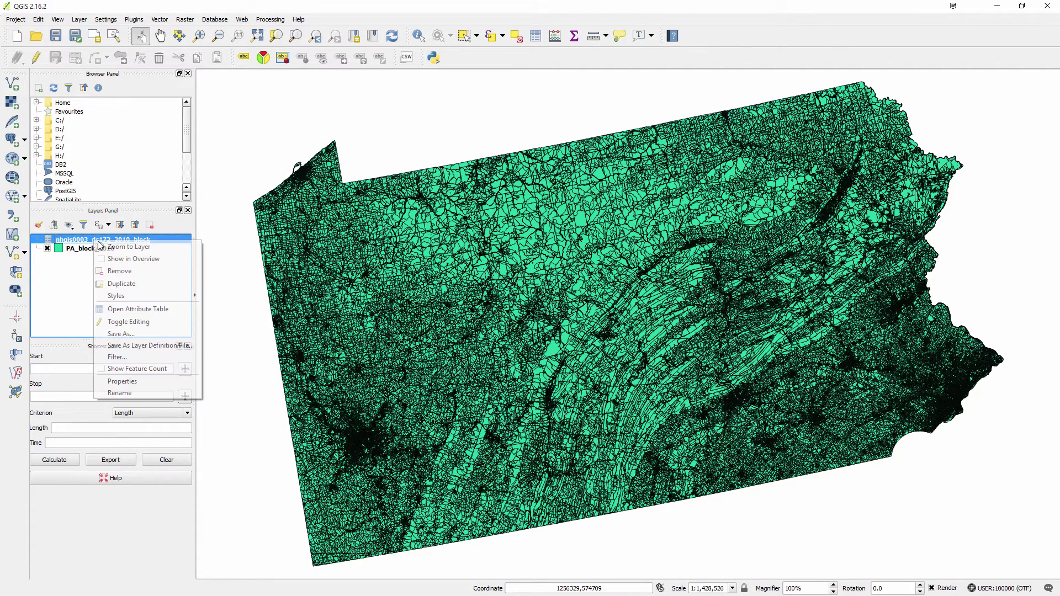
click(128, 384)
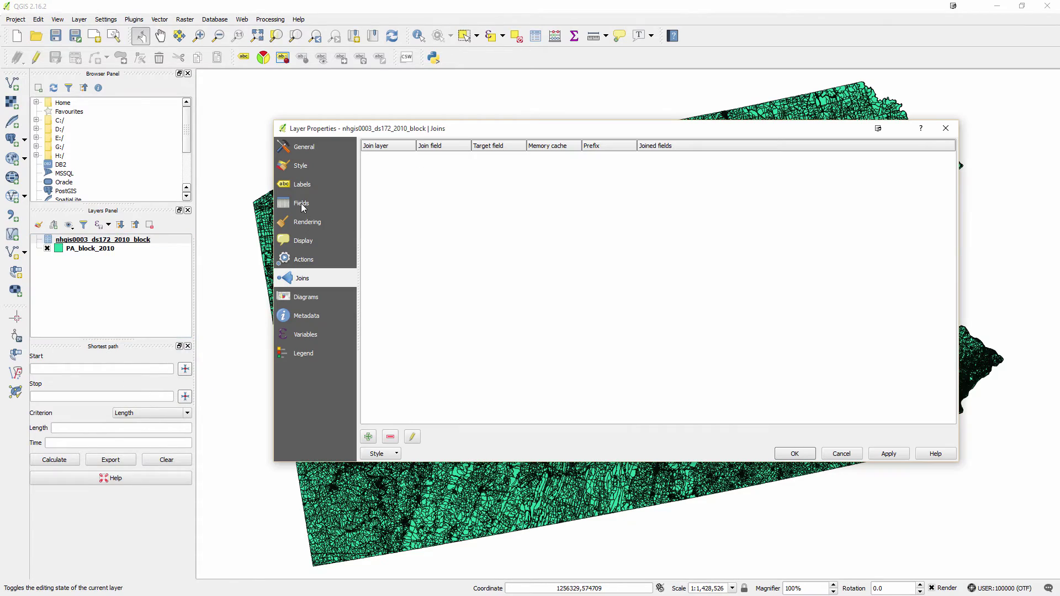
click(306, 204)
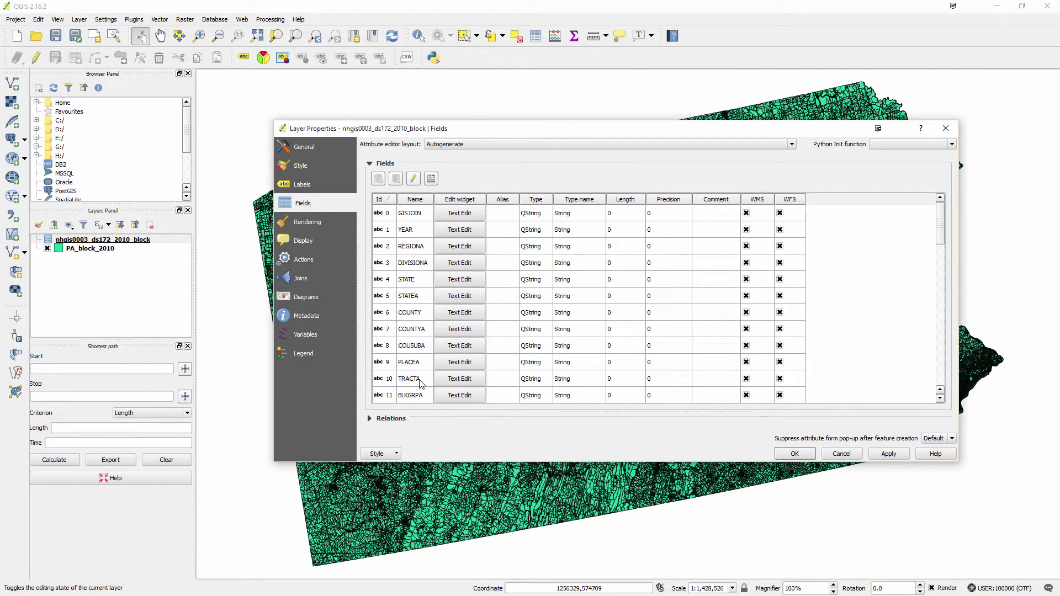
click(940, 399)
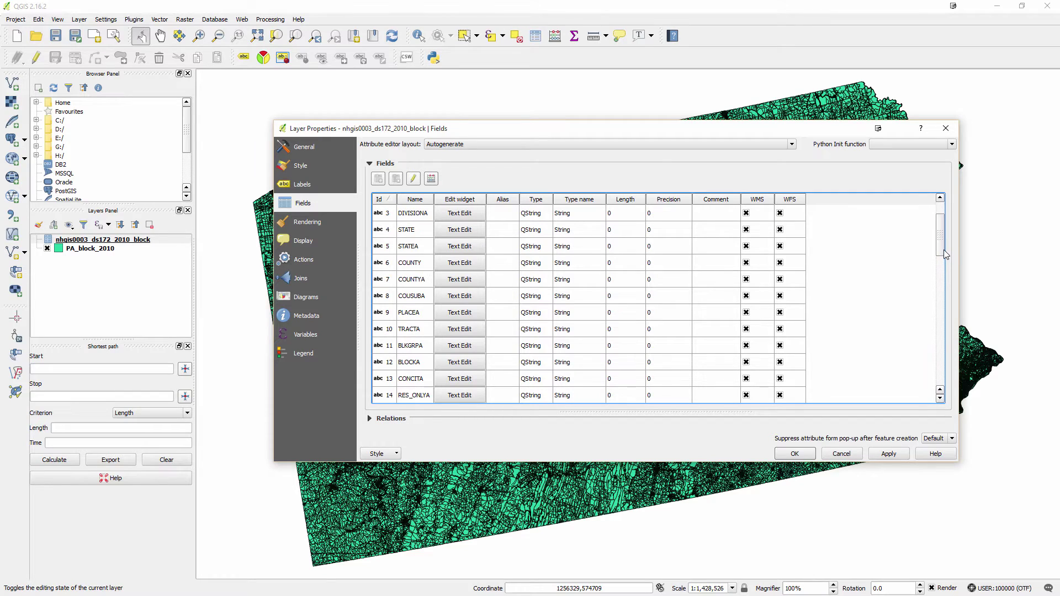
drag(941, 246, 943, 276)
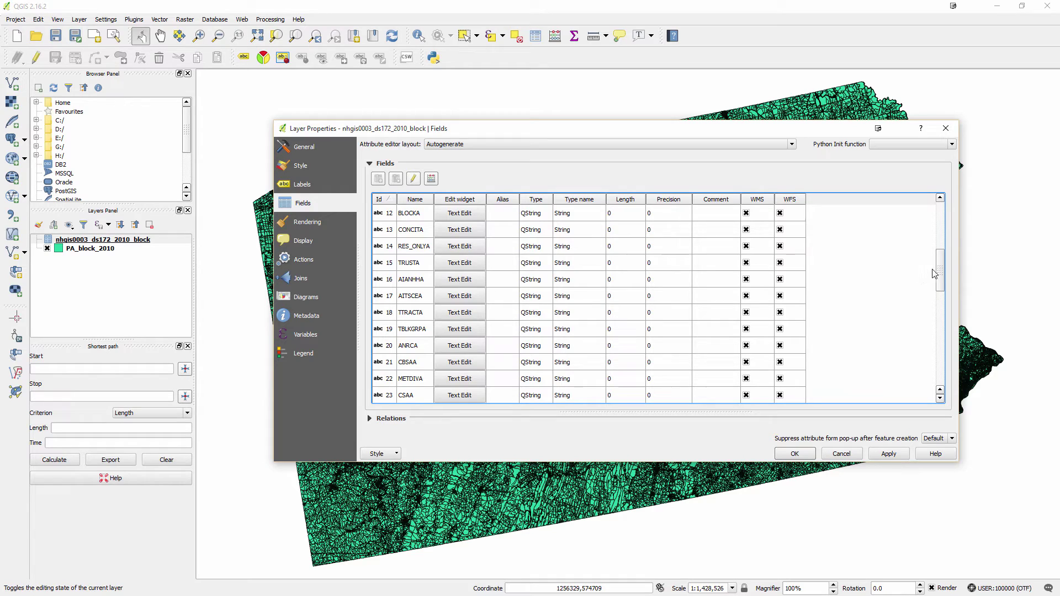
drag(944, 253, 942, 214)
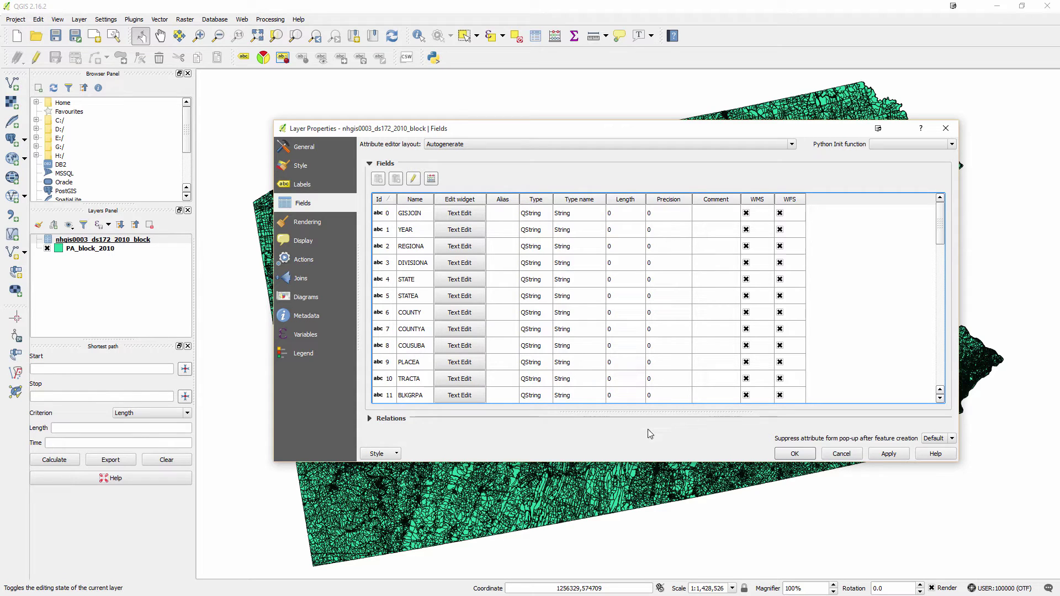
drag(940, 227, 939, 365)
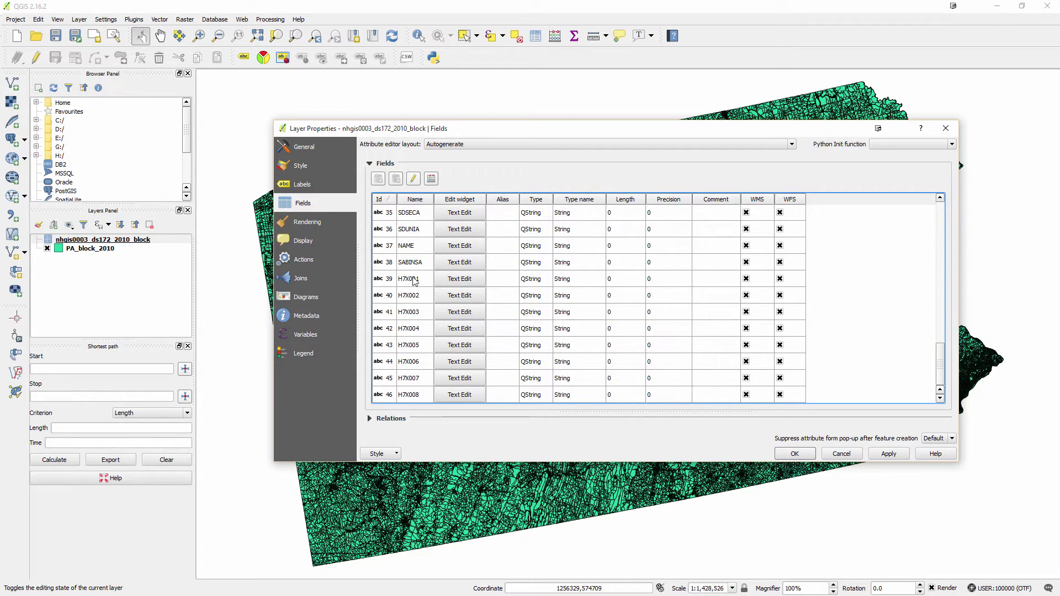
Read Table 1 Race in nhgis0003_ds172_2010_block_codebook.txt, then return to the QGIS field list
key(alt+Tab)
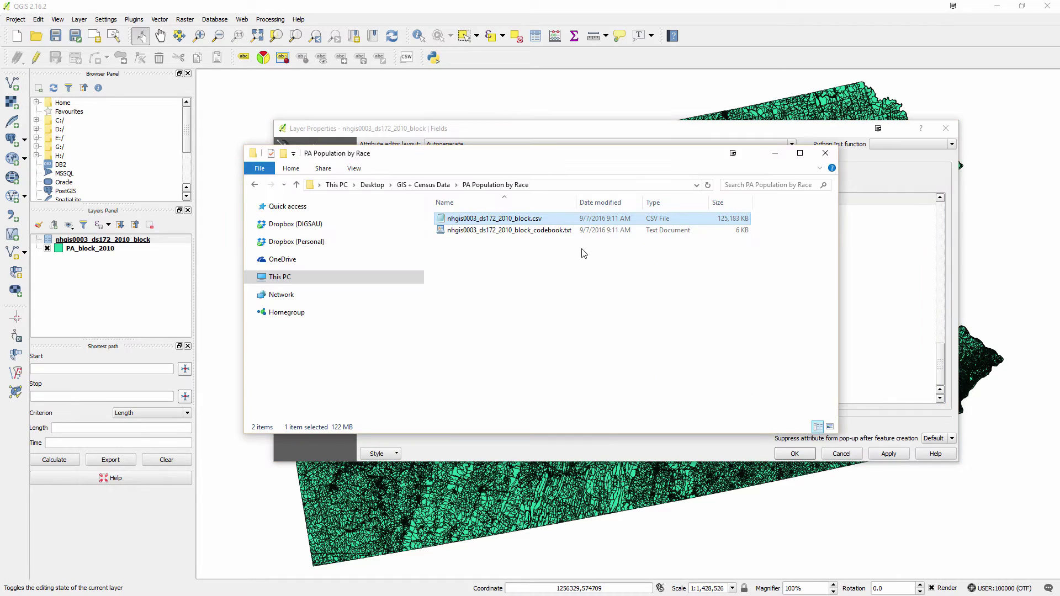
click(557, 232)
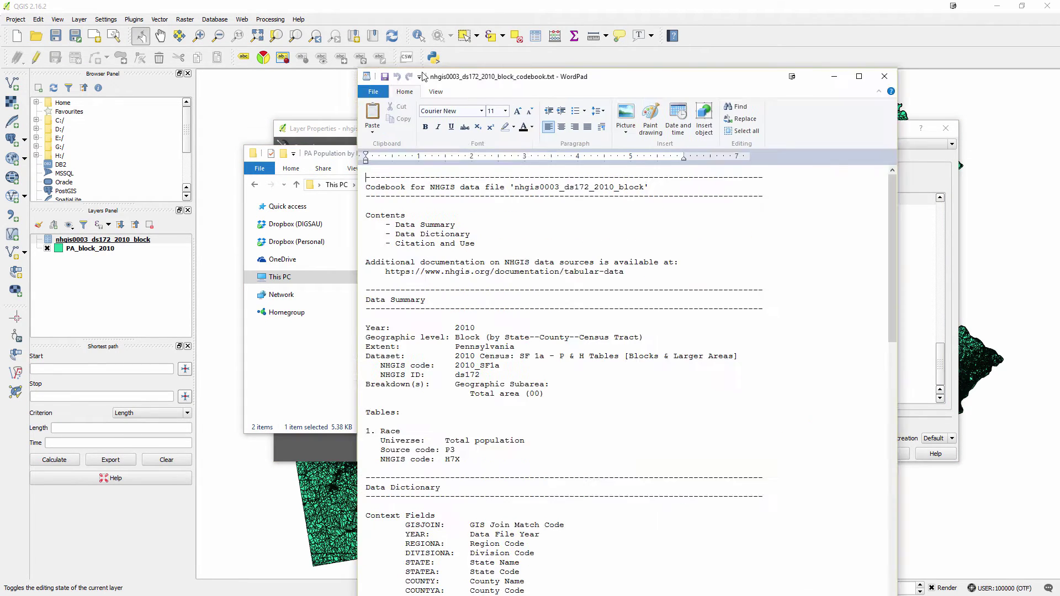
scroll(323, 322, down, 11)
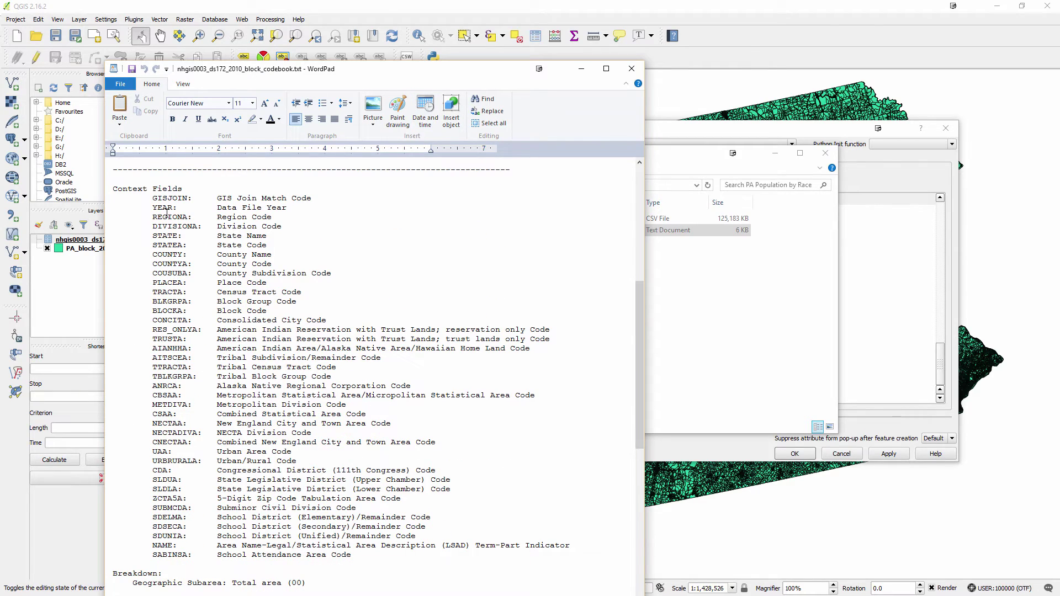
scroll(250, 414, down, 15)
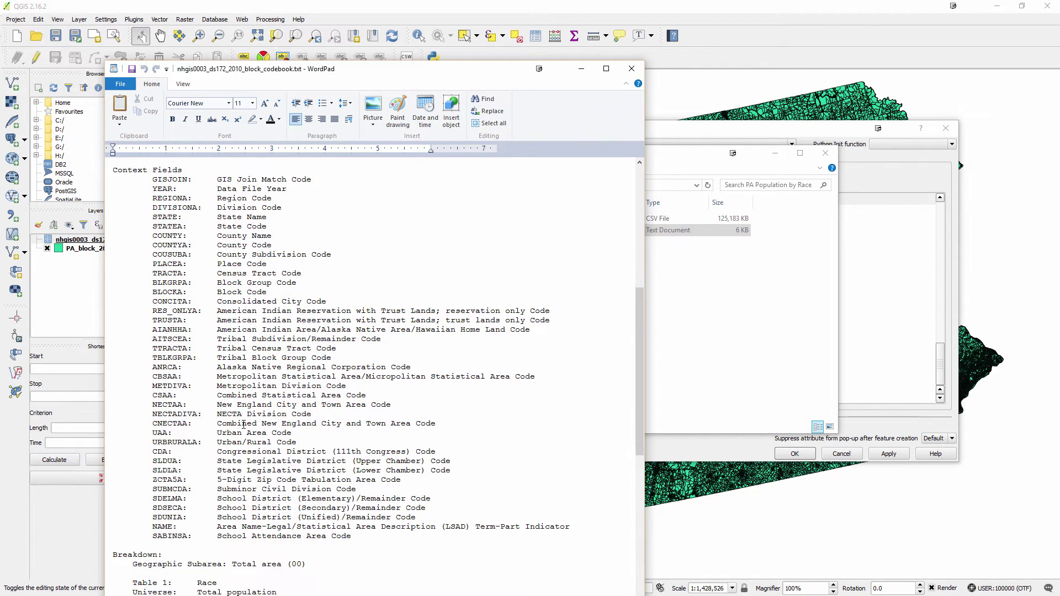
scroll(157, 310, up, 4)
drag(158, 309, 305, 385)
click(304, 386)
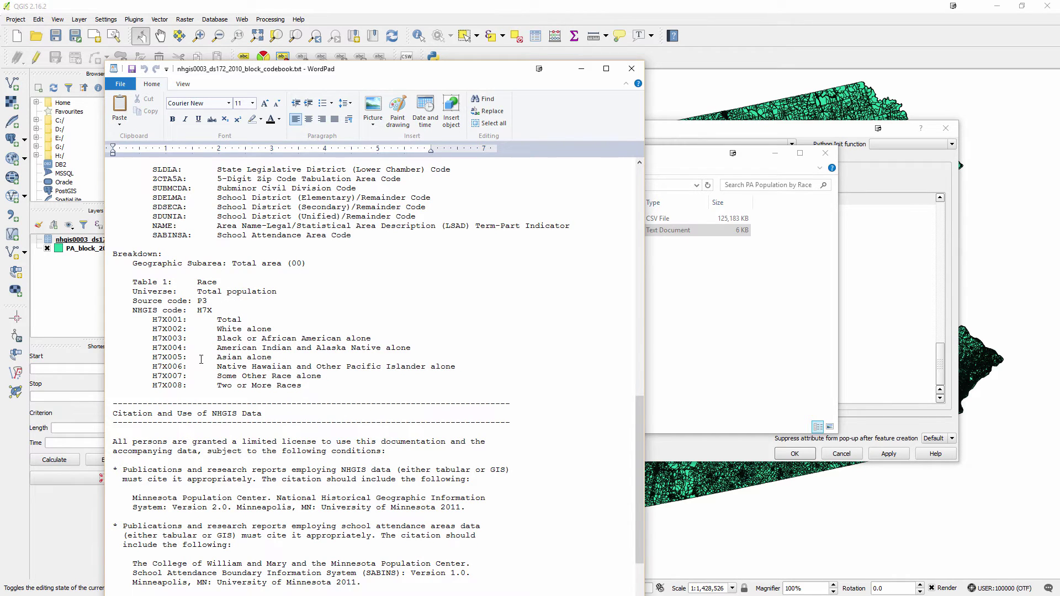
click(685, 156)
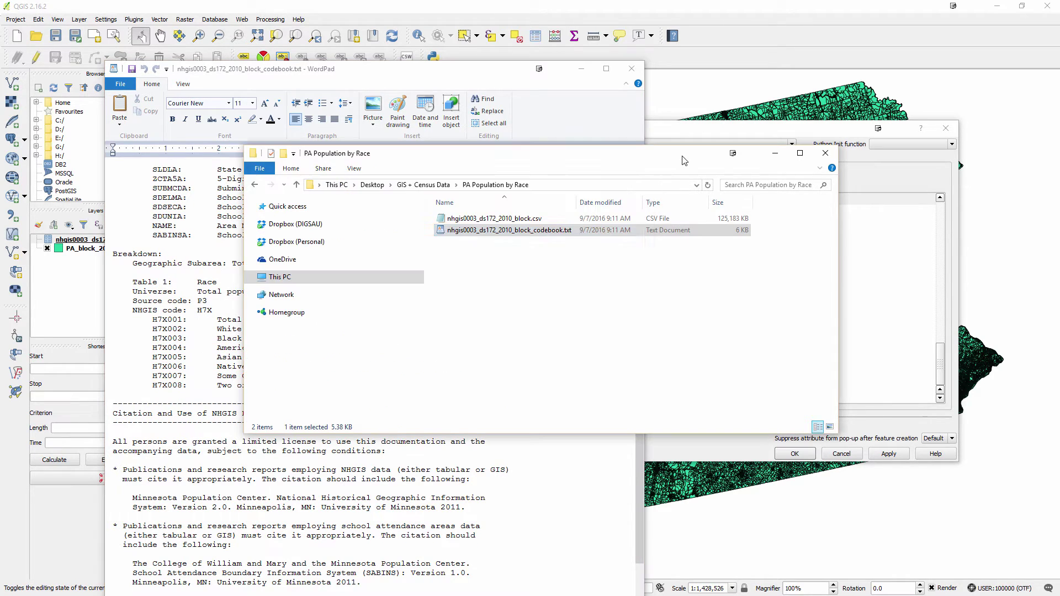
click(892, 135)
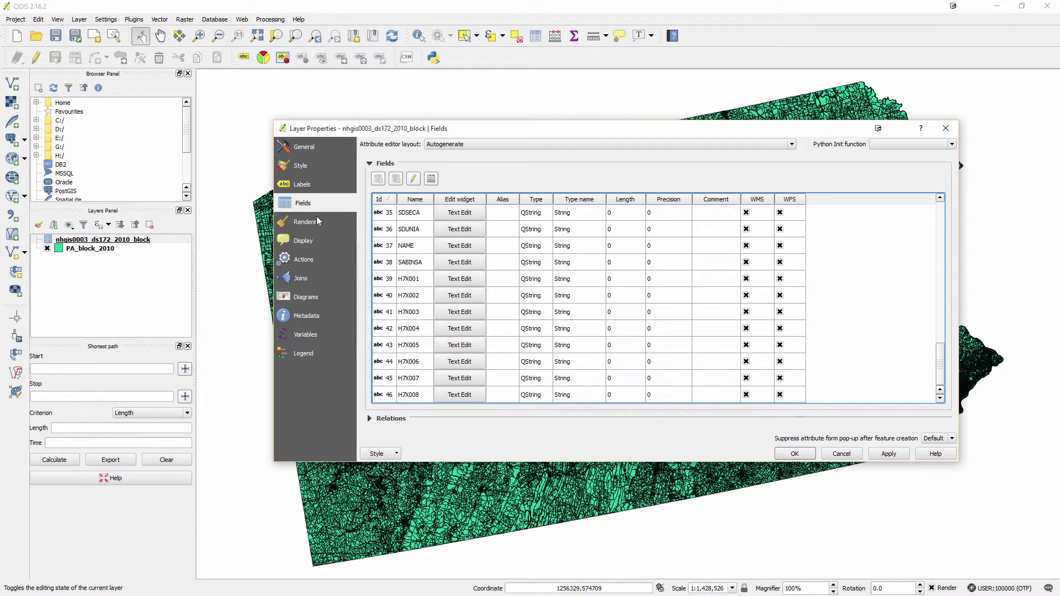
Set up a new 15-character text field named GeoID in the Field Calculator
click(433, 179)
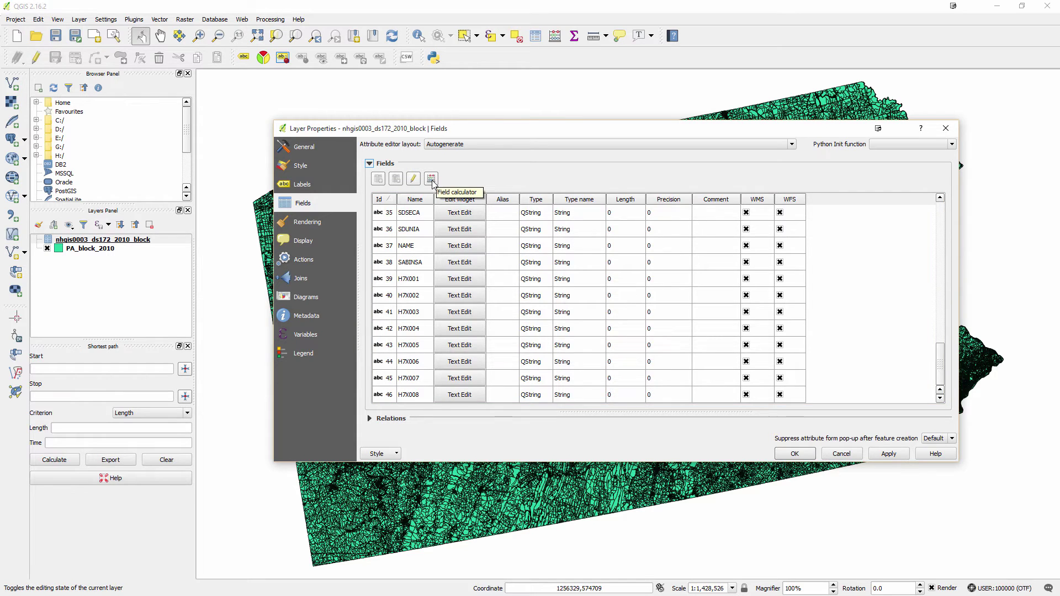
click(432, 180)
click(509, 185)
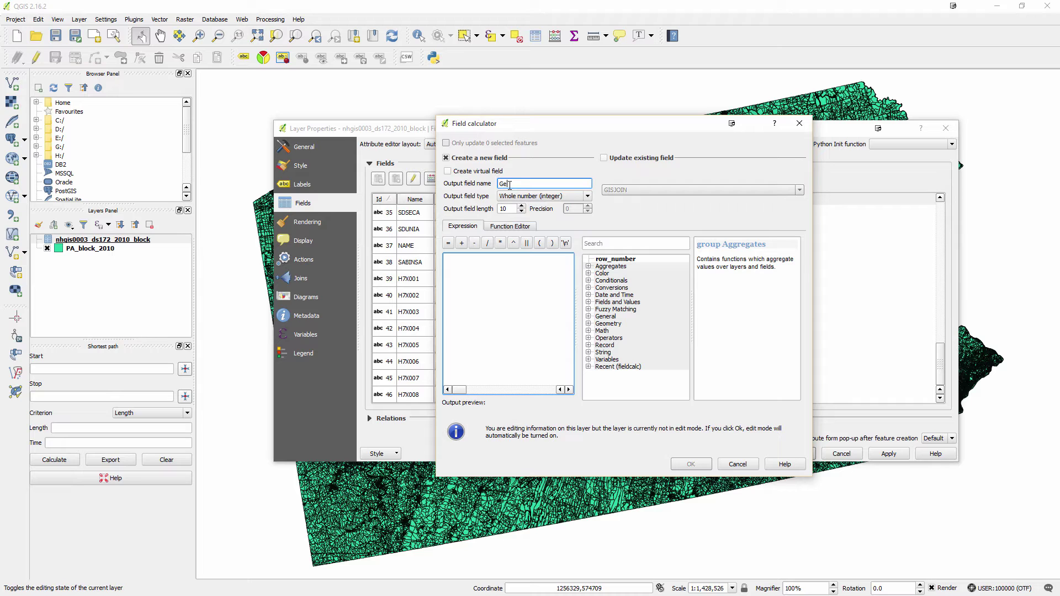
text(GeoID)
click(513, 196)
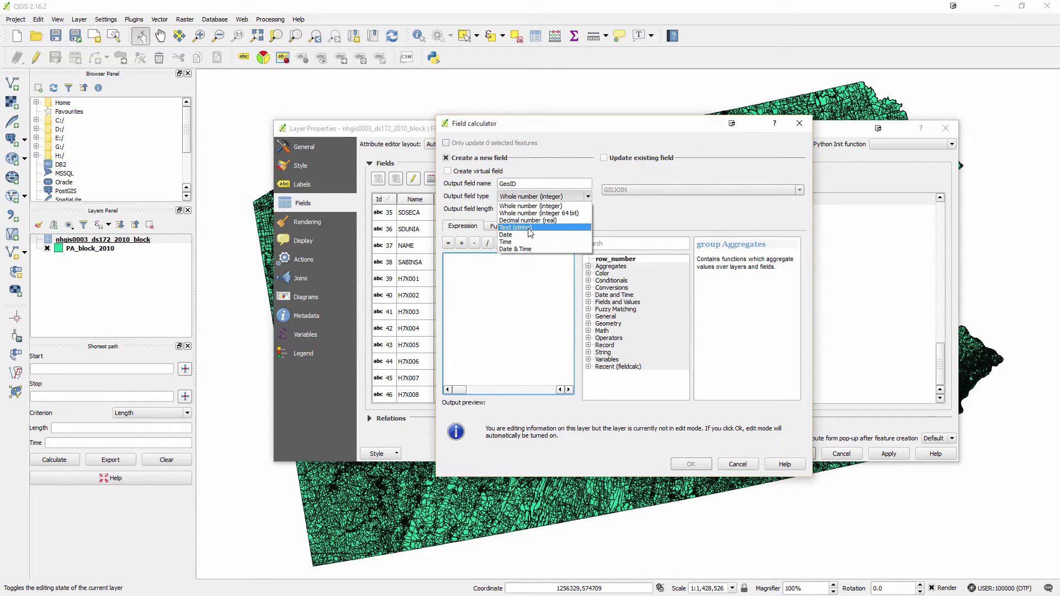
click(524, 228)
key(Tab)
Build the expression "STATEA"+"COUNTYA"+"TRACTA"+"BLOCKA", create GeoID, and close Layer Properties
click(473, 283)
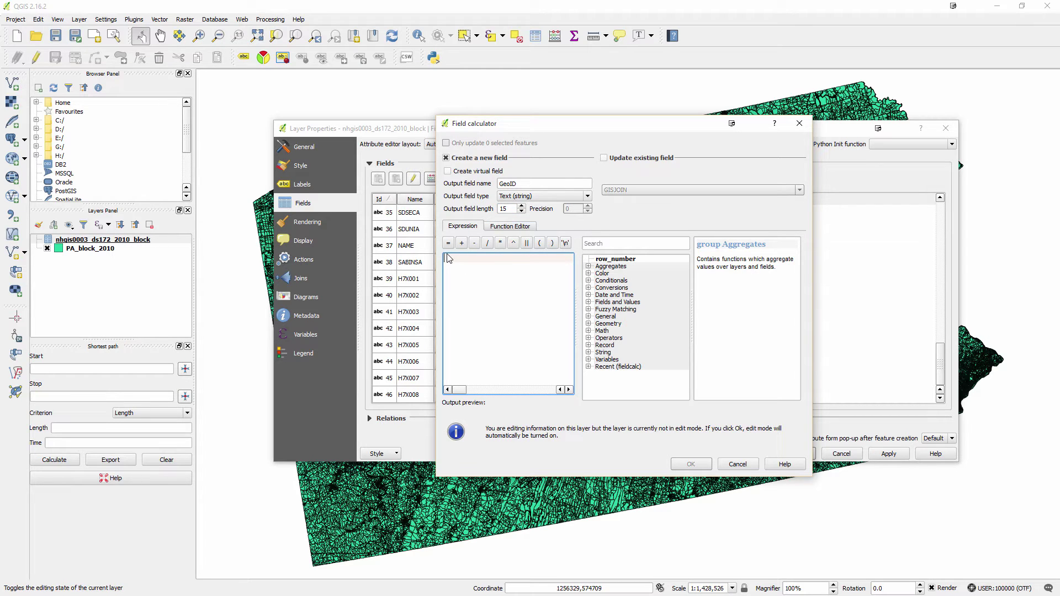
click(589, 302)
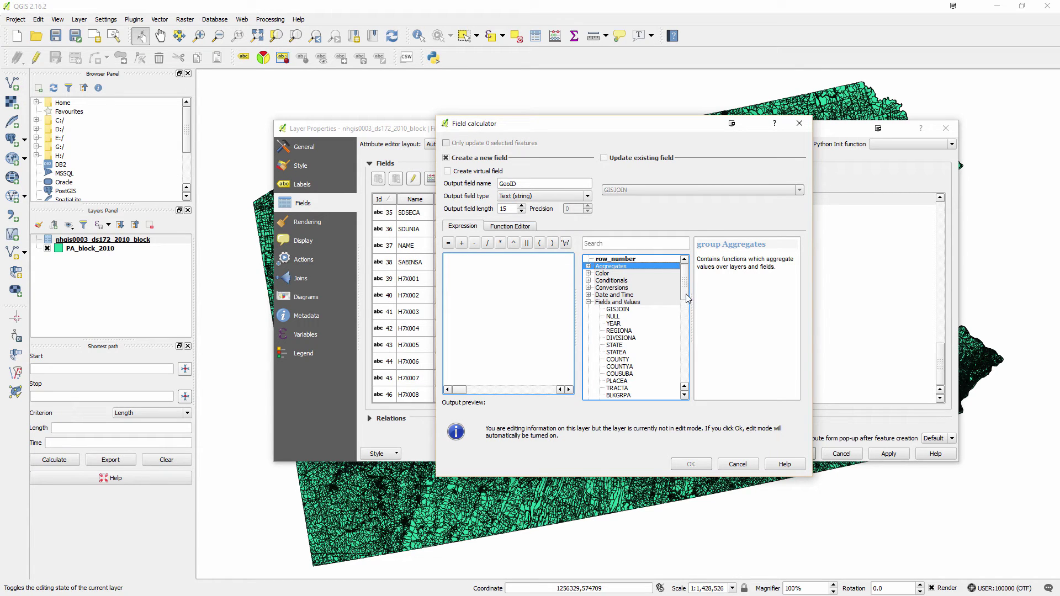
drag(687, 293, 686, 307)
scroll(617, 286, down, 1)
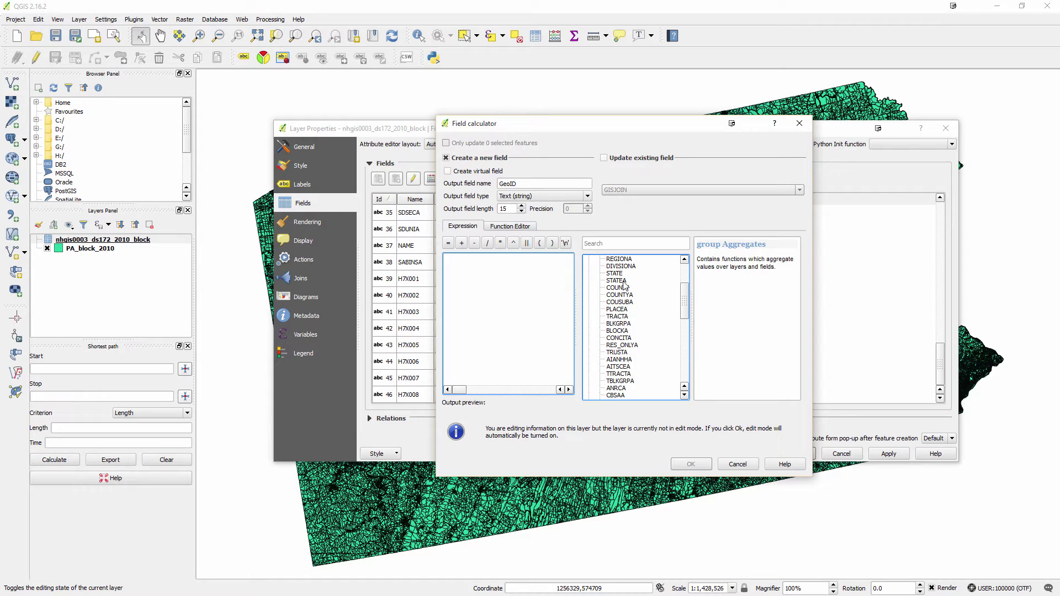
double_click(617, 281)
text(+)
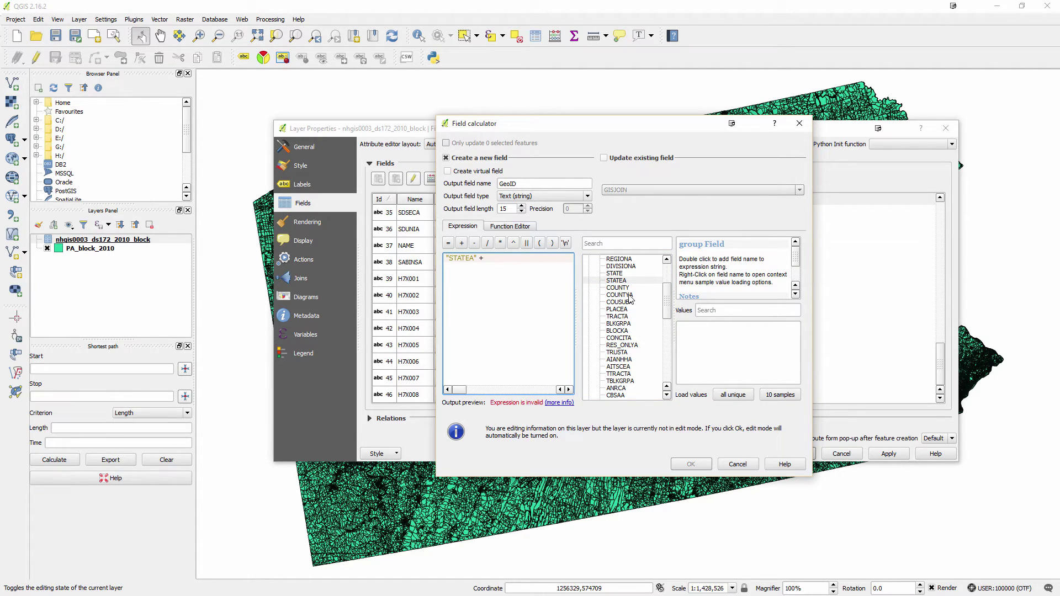
double_click(630, 297)
text(+)
double_click(624, 318)
text(+ "TRACTA" +)
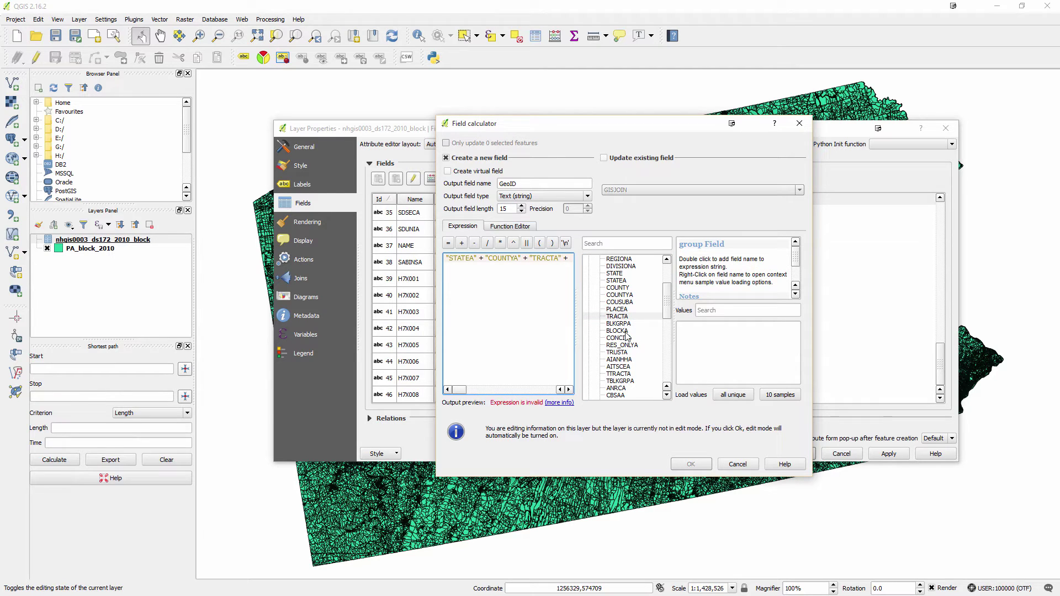
double_click(618, 331)
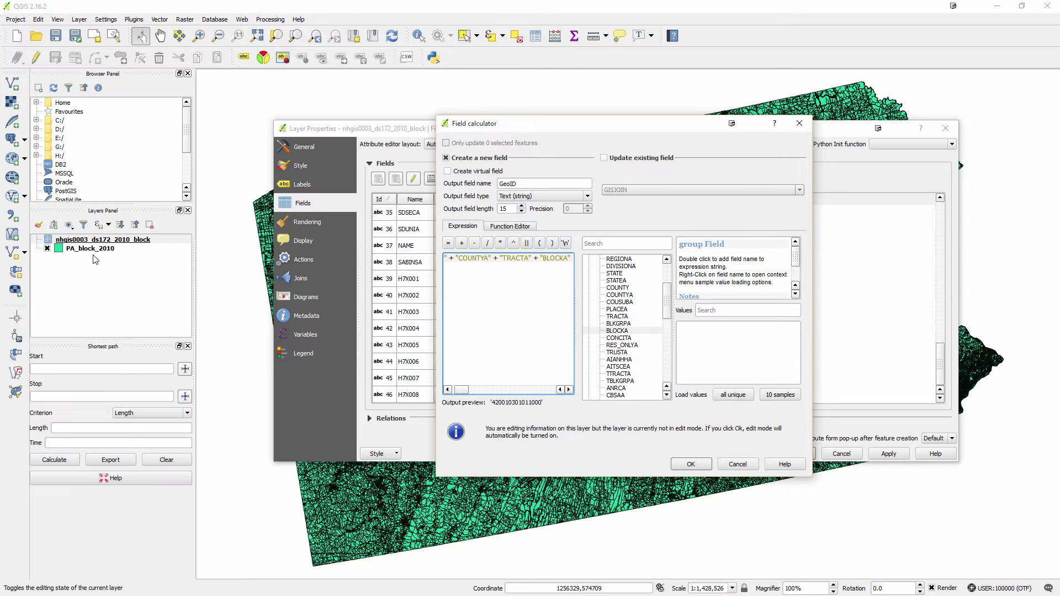
click(691, 464)
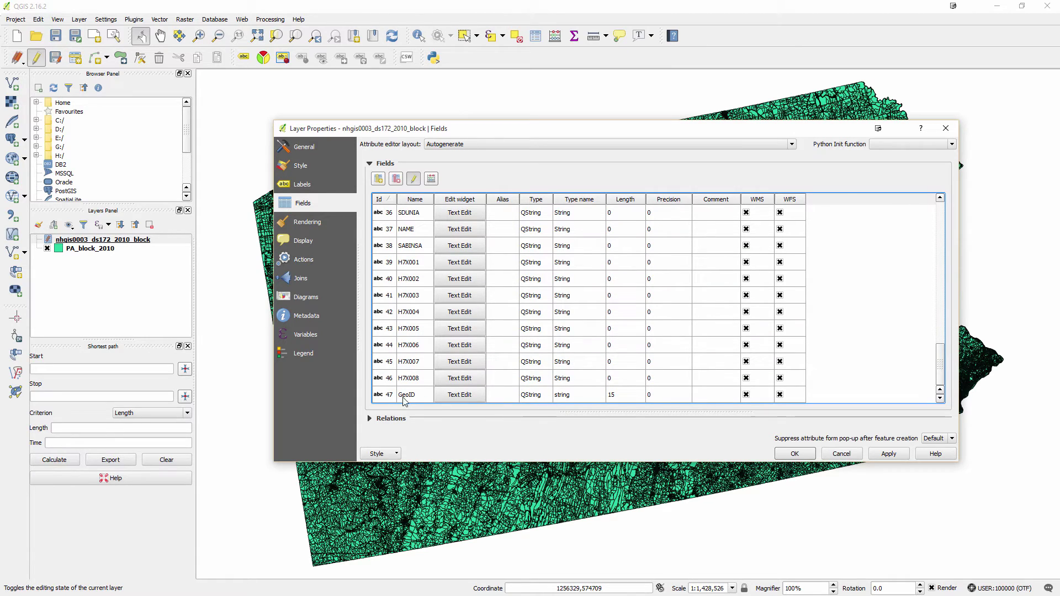
click(794, 454)
Open the PA_block_2010 layer's Joins properties
click(101, 263)
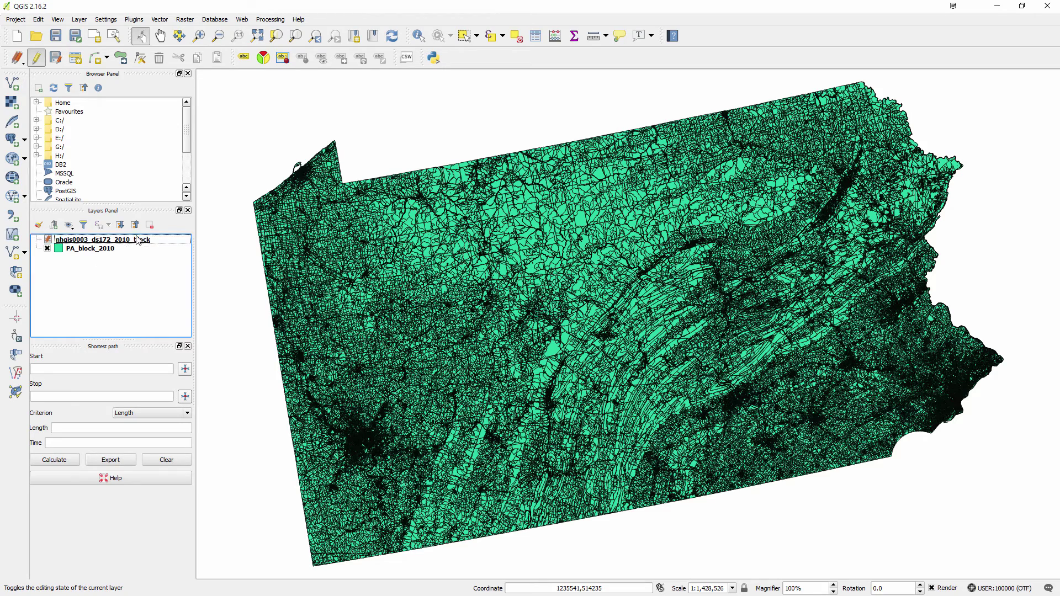
click(120, 251)
right_click(121, 252)
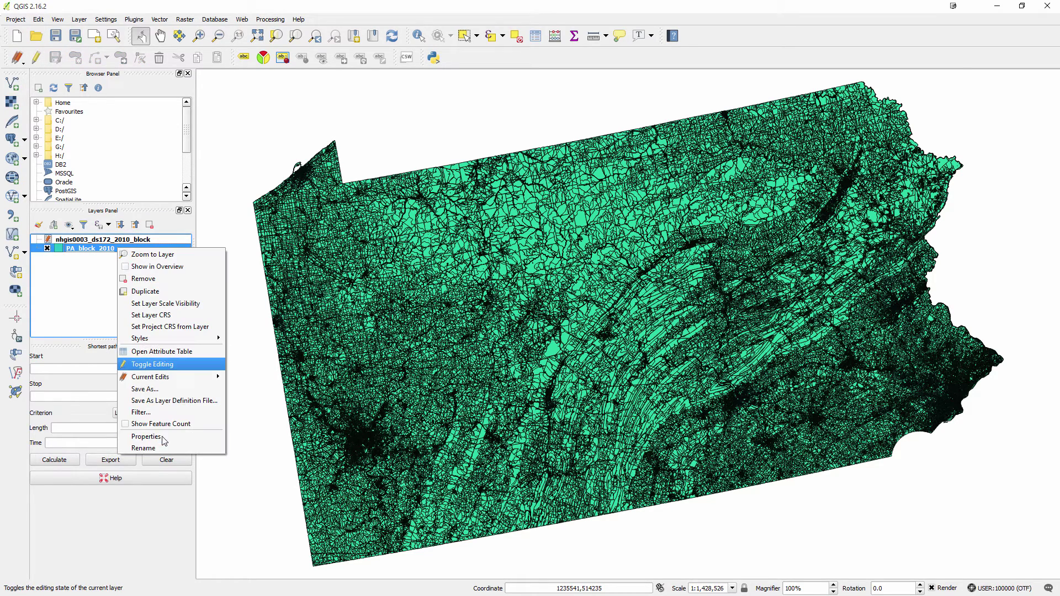
click(146, 437)
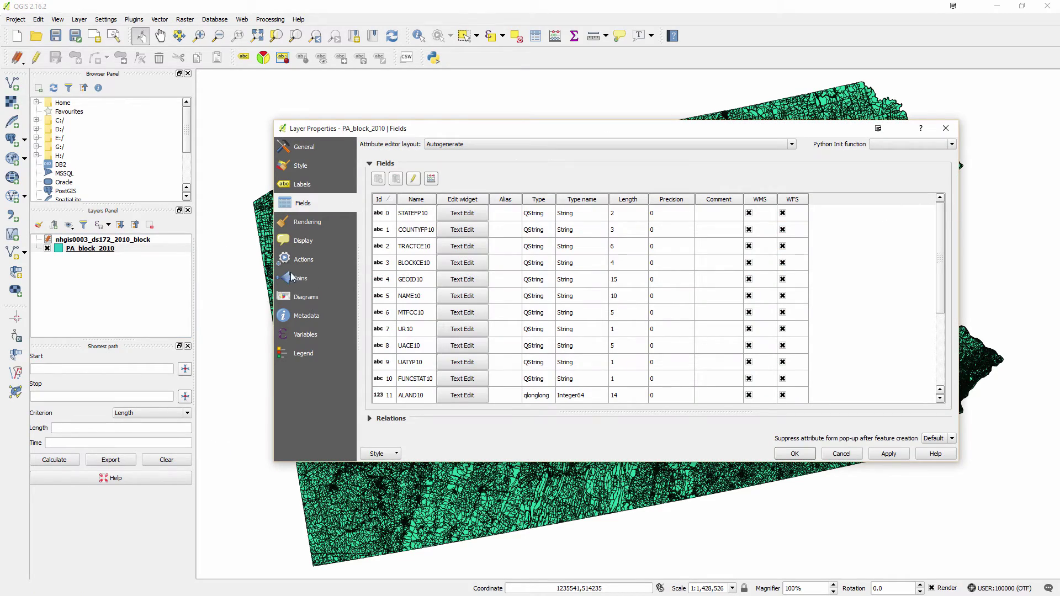
click(308, 279)
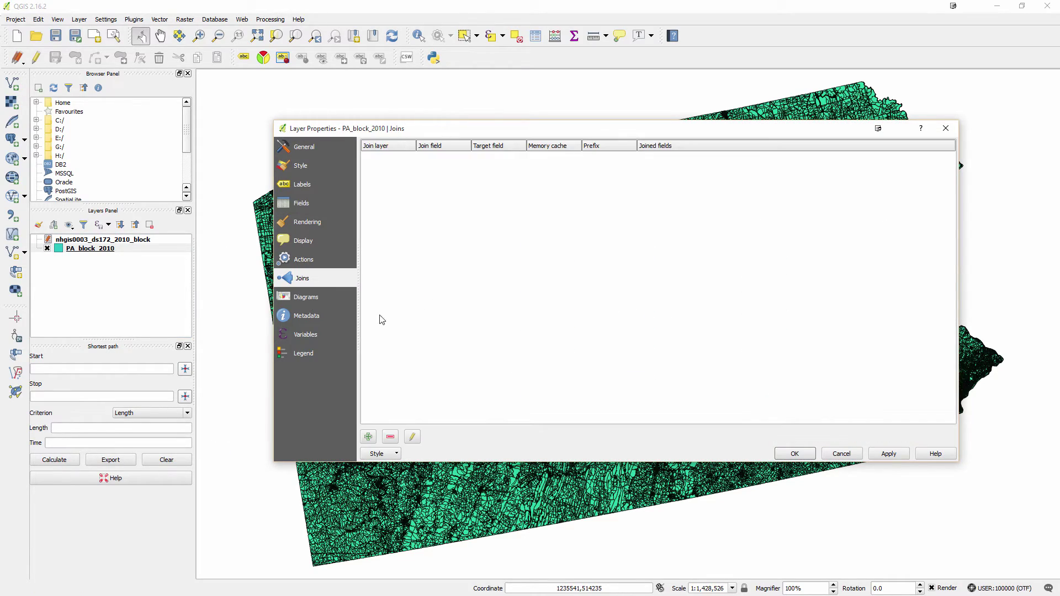
Add a join to nhgis0003_ds172_2010_block matching GeoID to target field GEOID10
click(369, 438)
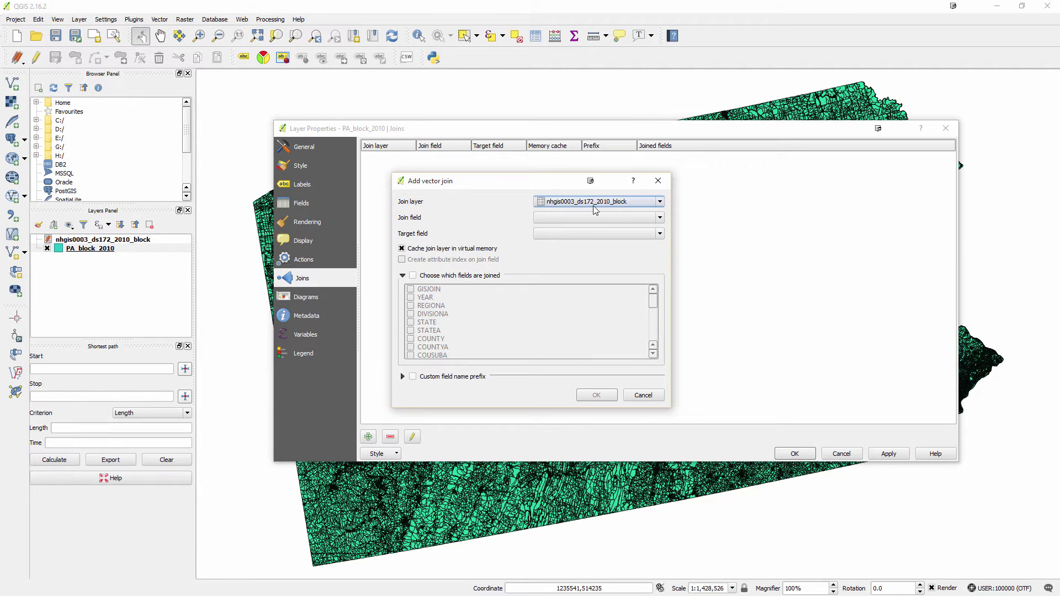
click(614, 218)
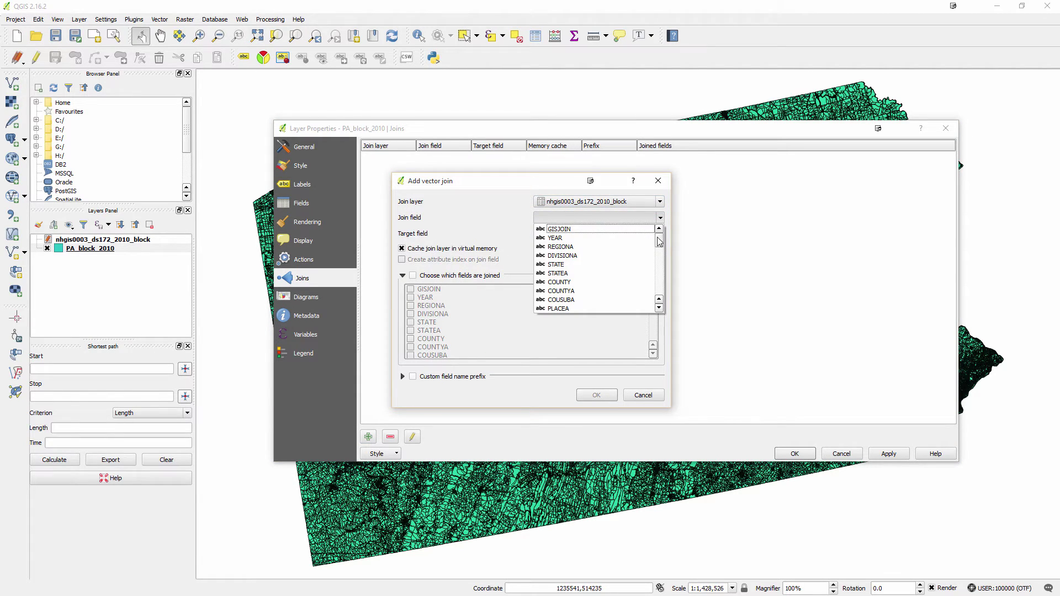
click(661, 285)
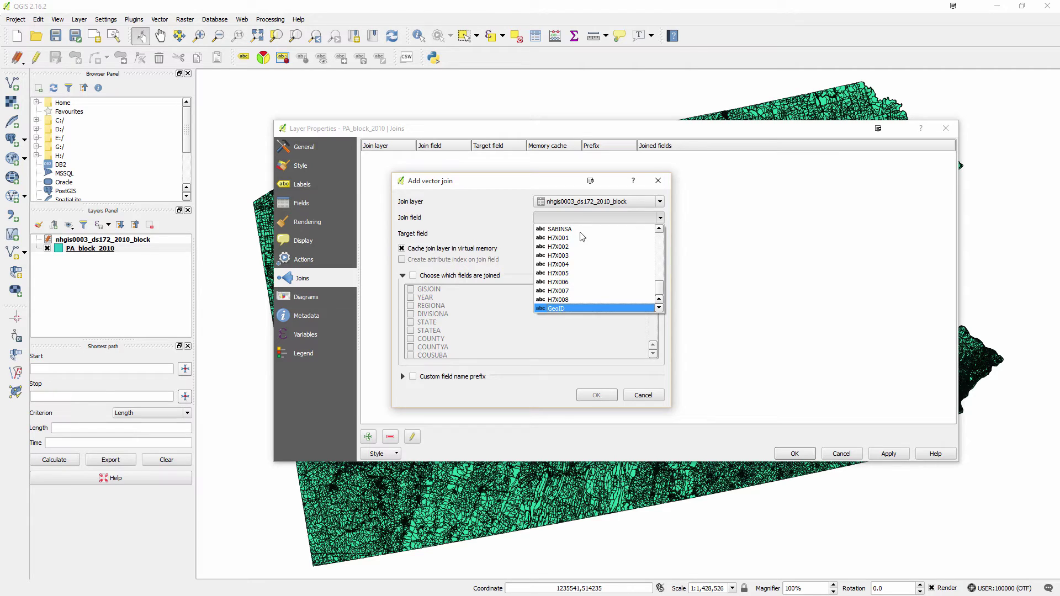
key(Return)
click(583, 234)
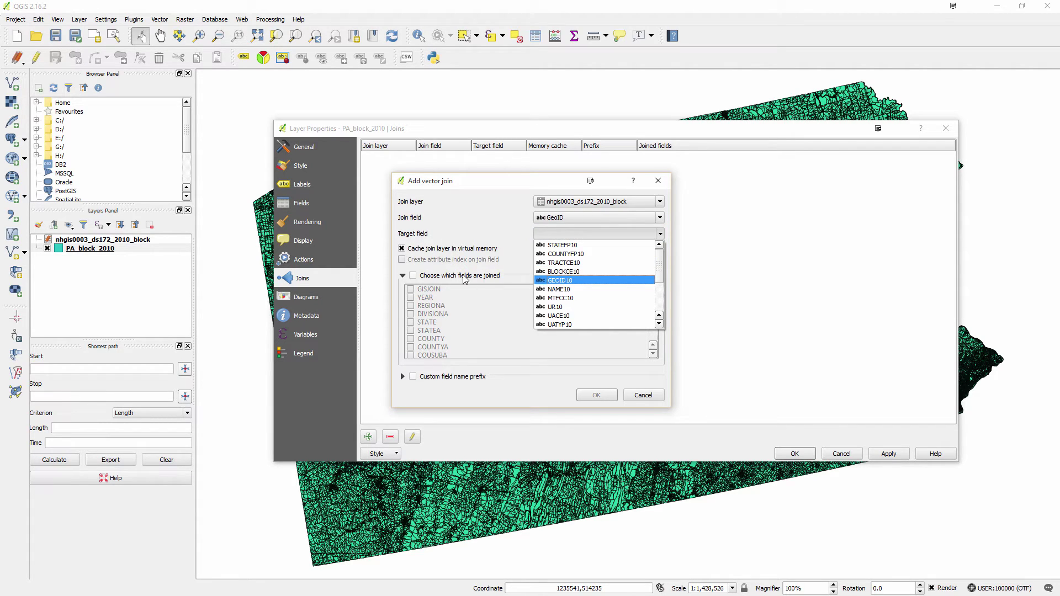
key(Return)
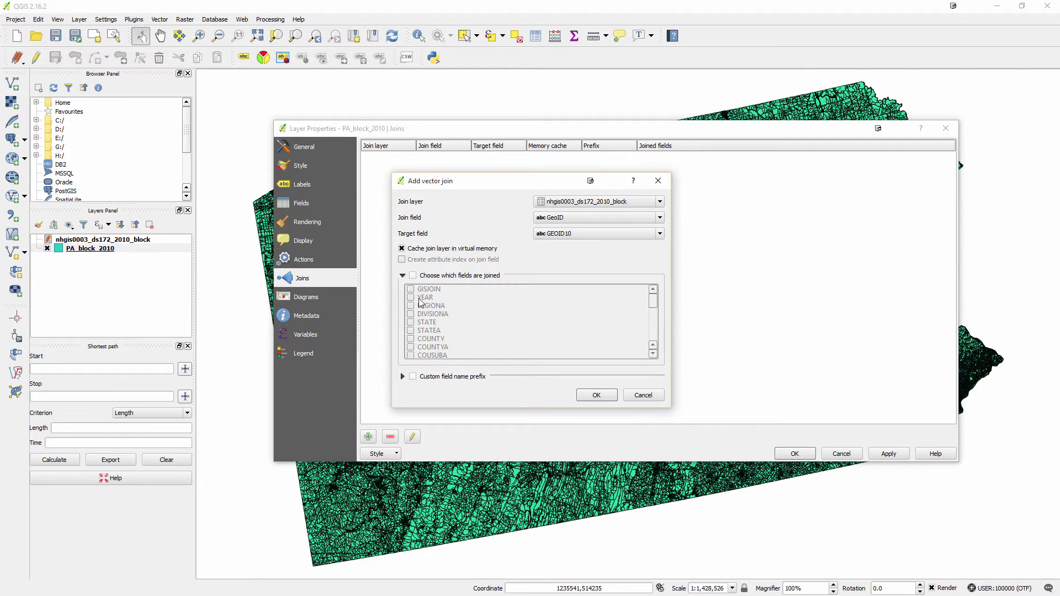
Limit the join to fields H7X001–H7X008 and apply it to the layer
click(412, 275)
click(653, 329)
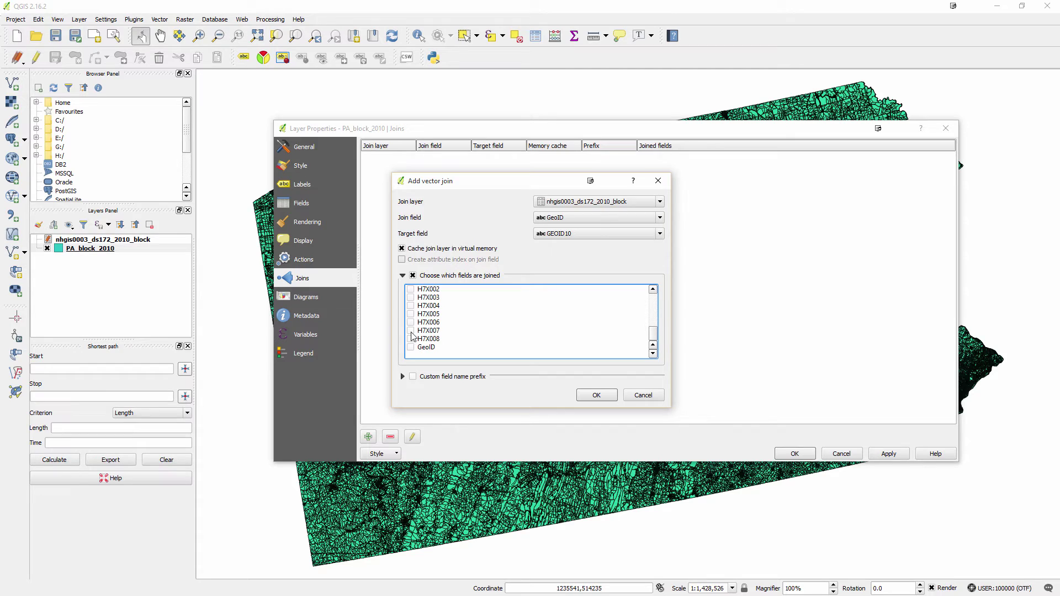
click(411, 339)
click(410, 322)
click(411, 330)
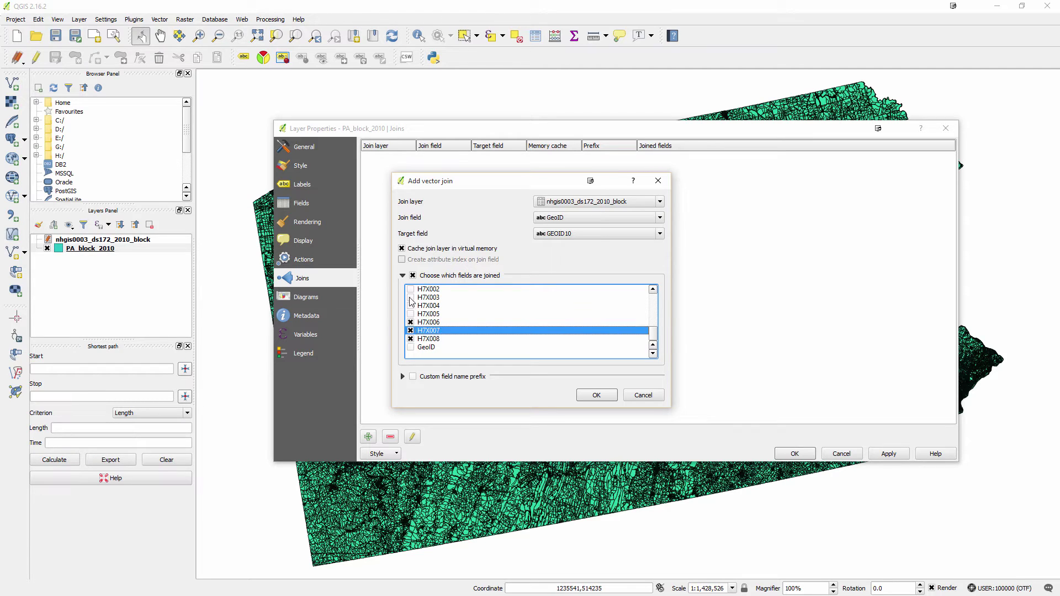
click(411, 305)
click(411, 314)
click(411, 289)
click(418, 297)
scroll(412, 326, up, 1)
click(411, 322)
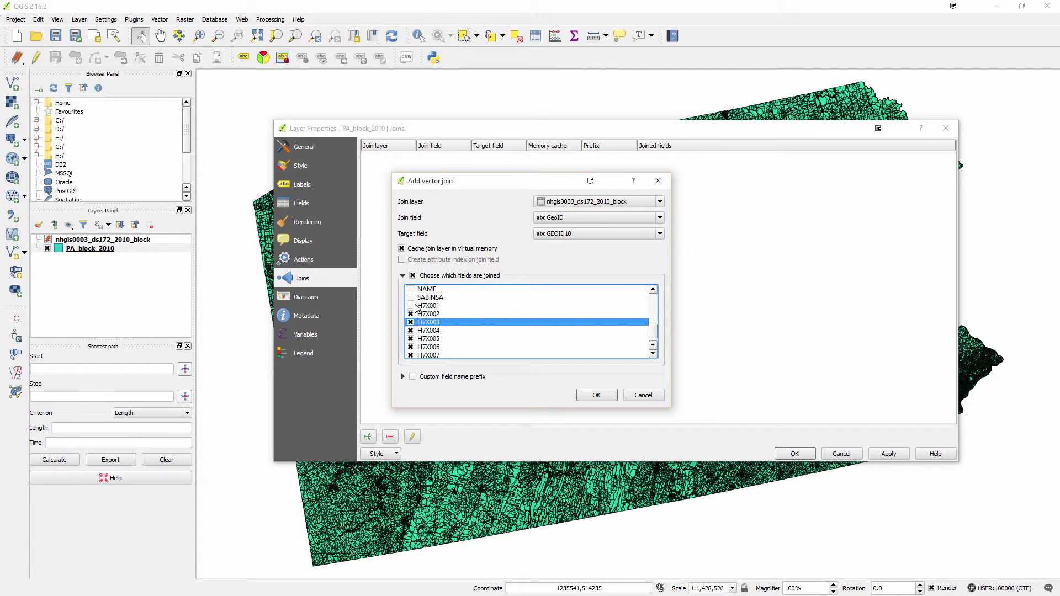
click(597, 395)
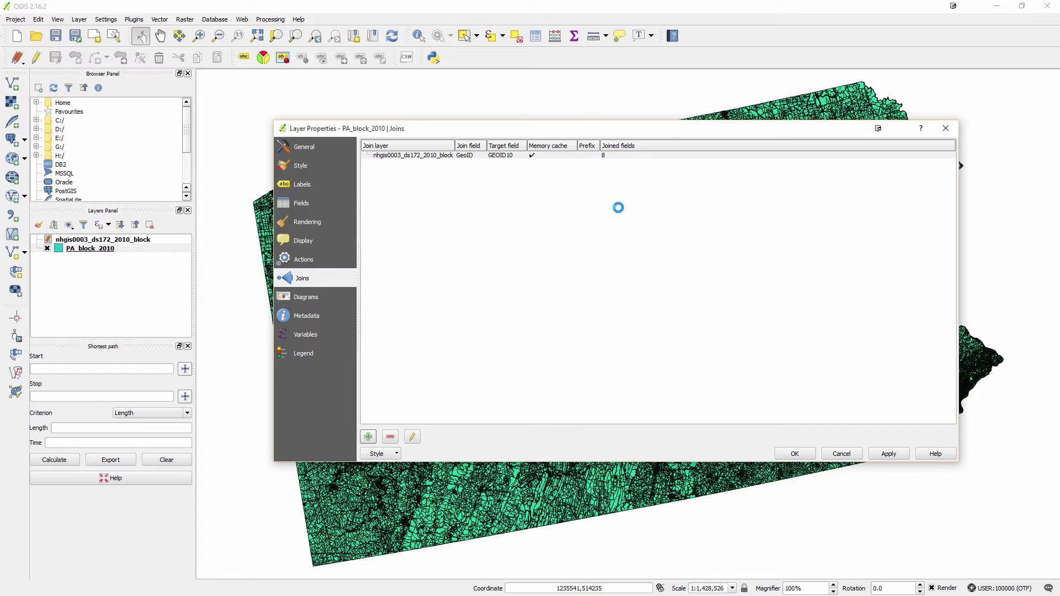
click(801, 455)
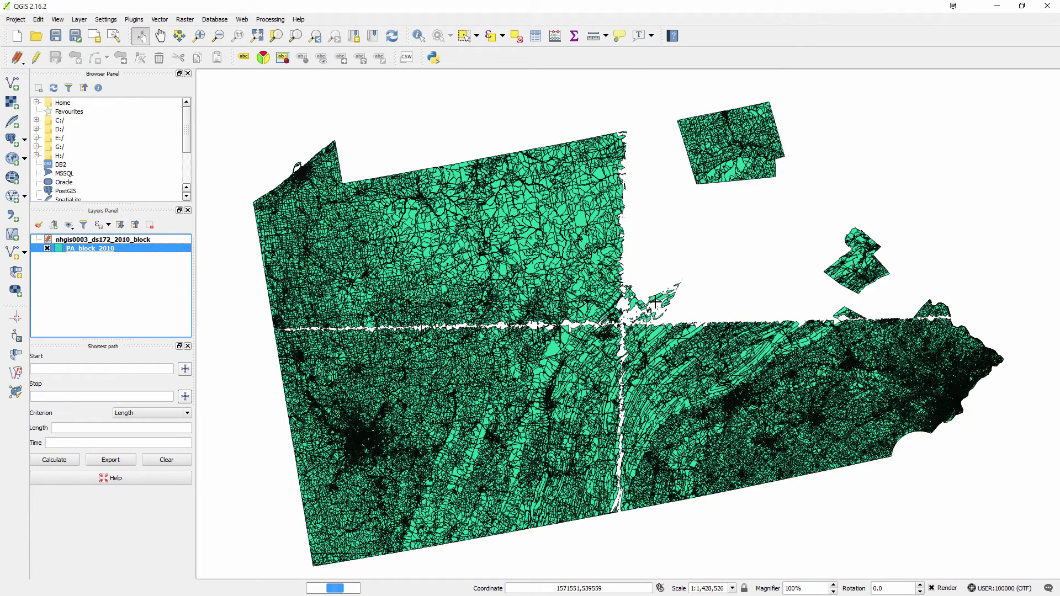
Open nhgis0004_ds172_2010_block_codebook.txt from the PA Population by Age and household folder
key(alt+Tab)
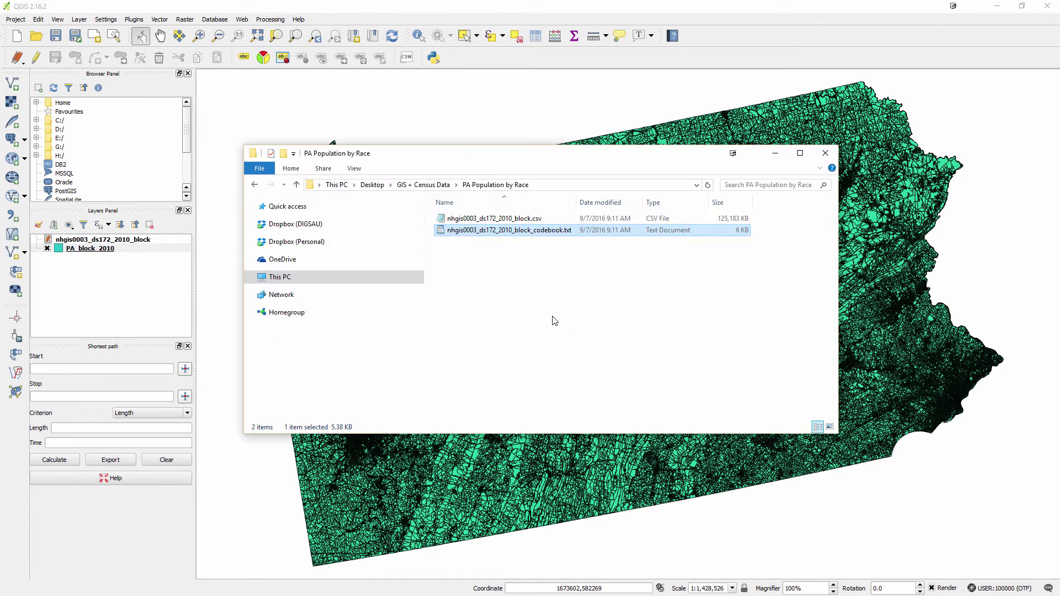
click(552, 307)
key(BackSpace)
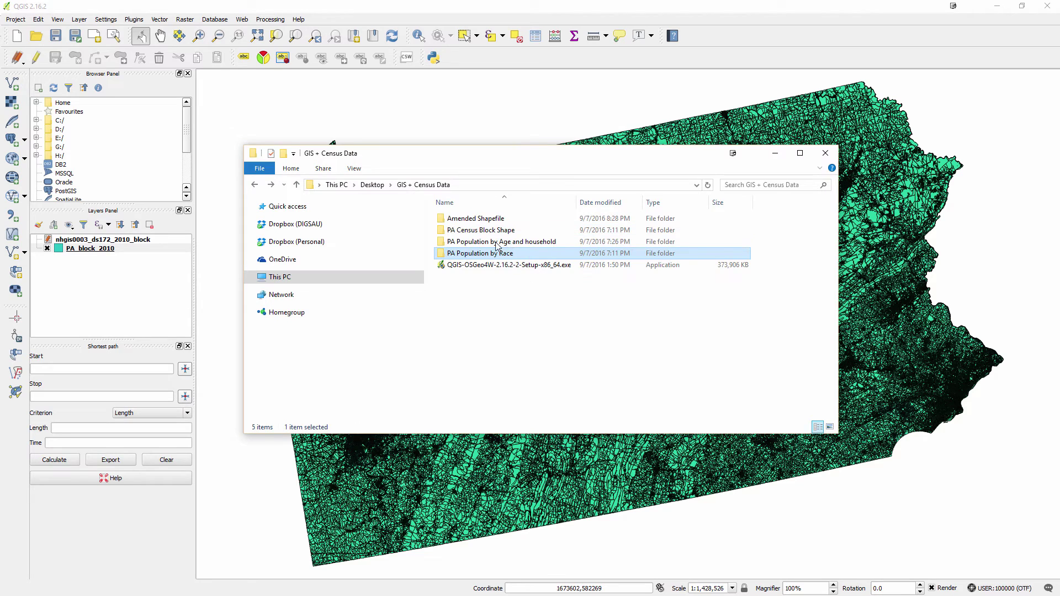
double_click(534, 243)
double_click(686, 235)
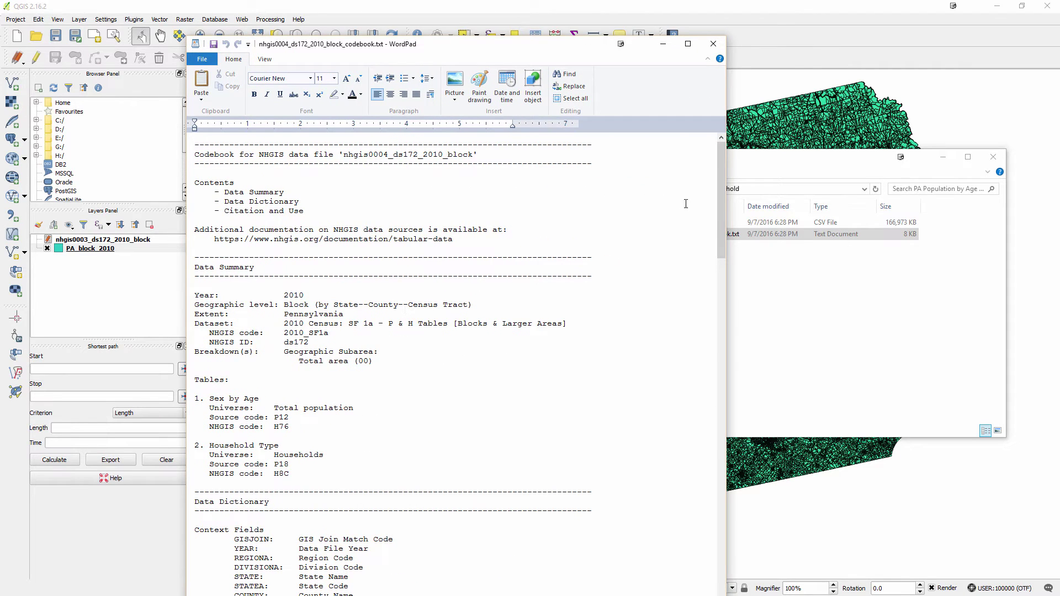
Scroll through the Table 1 and Table 2 code lists, then close WordPad
drag(720, 200, 720, 295)
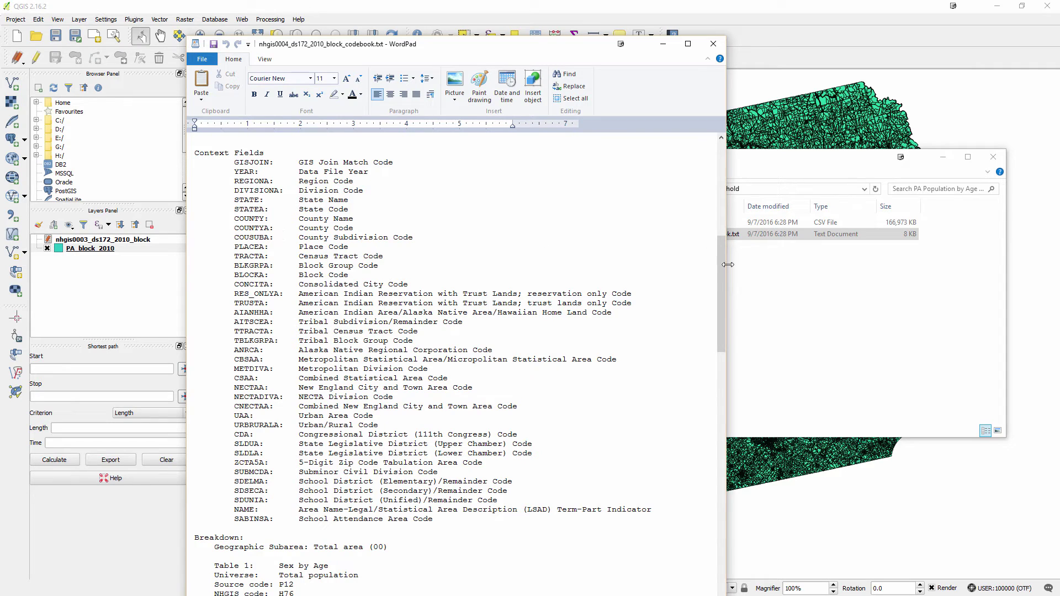
drag(721, 278, 707, 394)
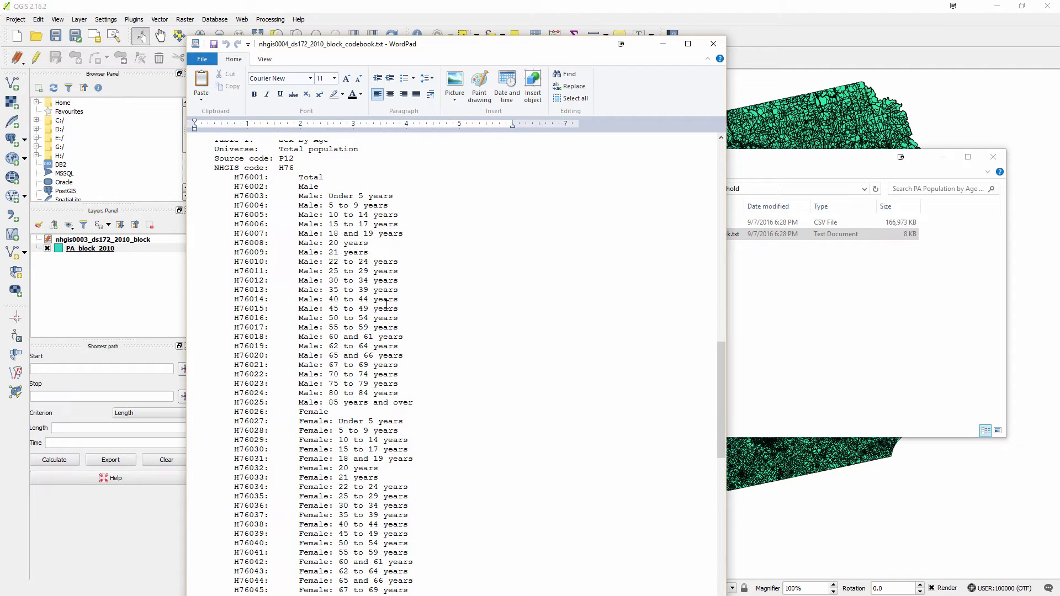
drag(724, 363, 720, 439)
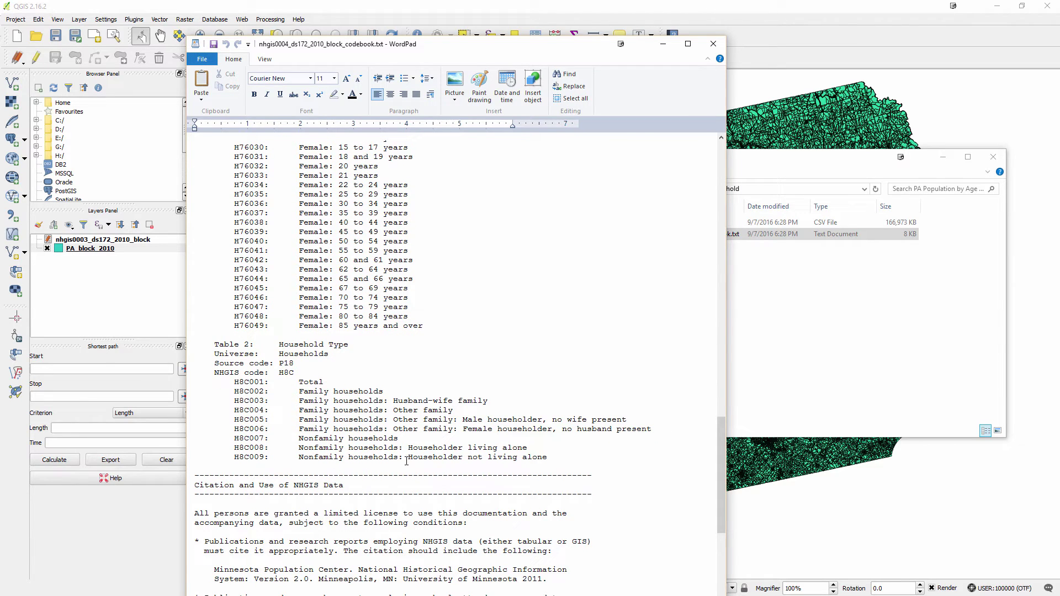
click(713, 43)
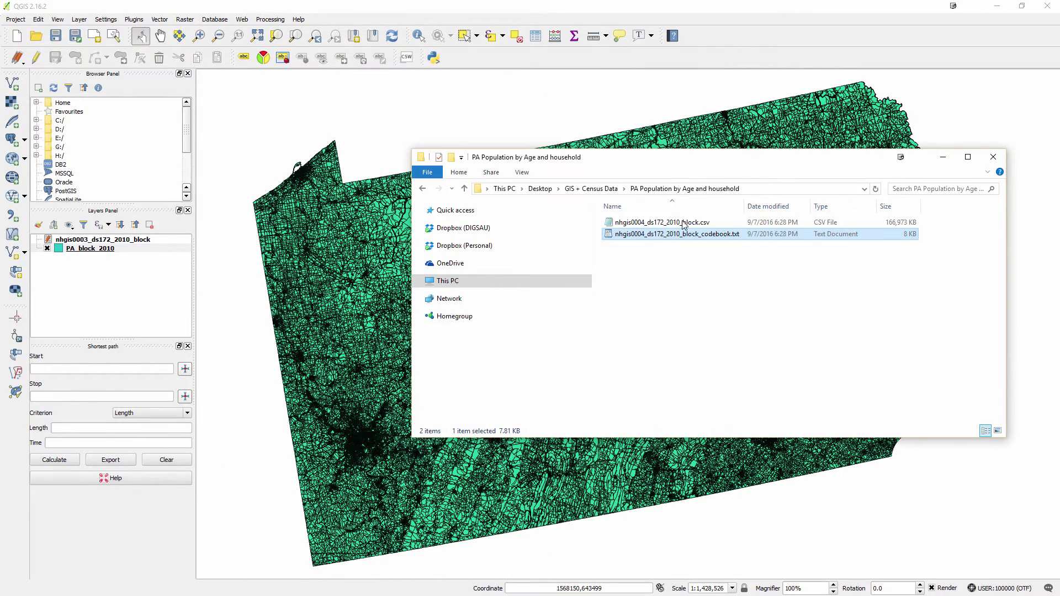
Drag nhgis0004_ds172_2010_block.csv onto the QGIS Layers panel
click(692, 223)
drag(692, 224, 87, 277)
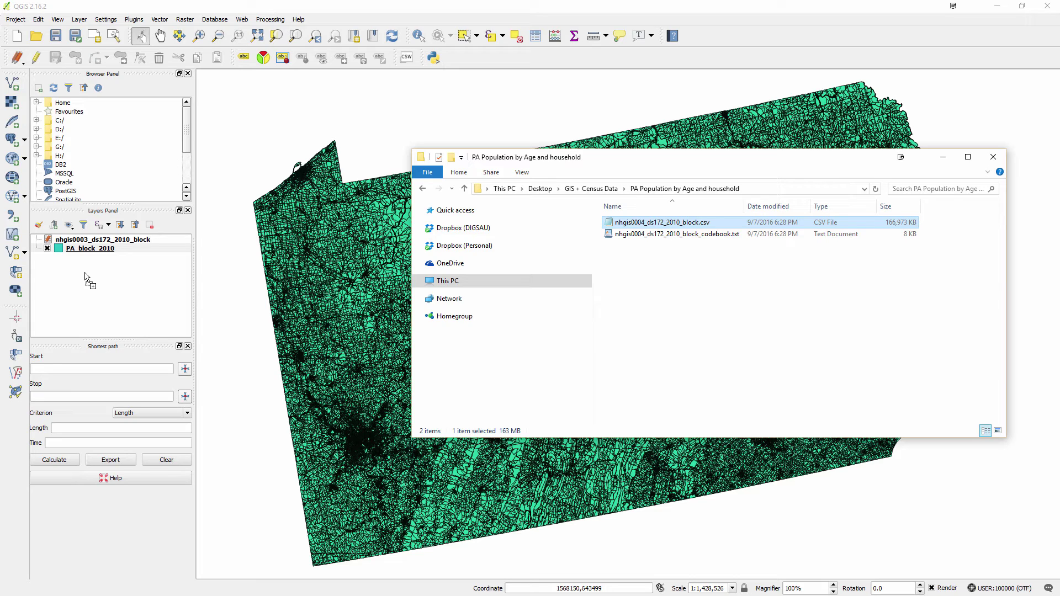
drag(88, 276, 87, 277)
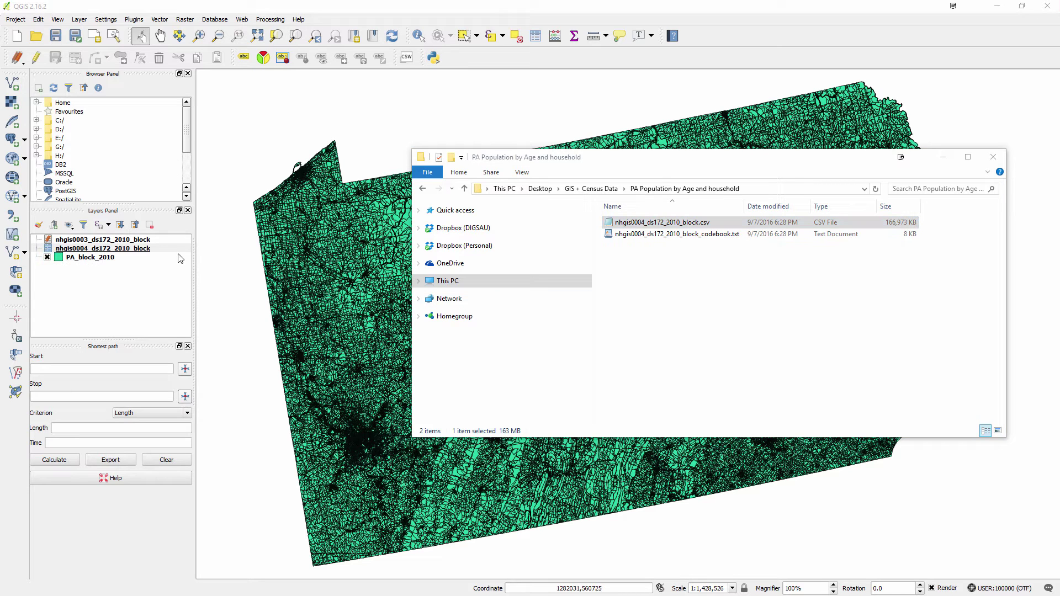
In the nhgis0004 layer's Field Calculator, define a new 15-character text output field
right_click(83, 253)
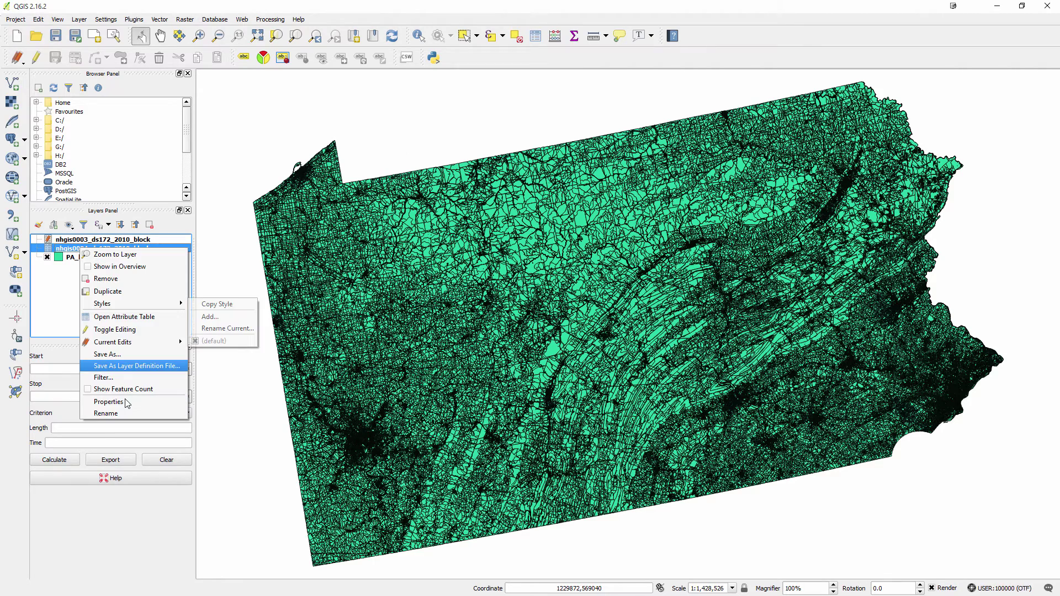
click(126, 403)
click(302, 203)
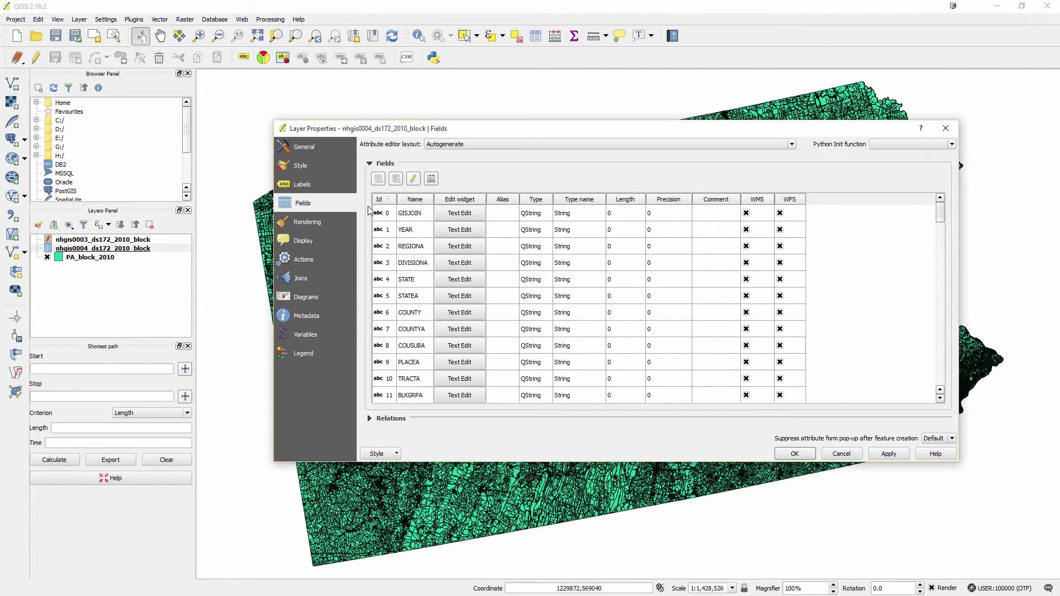
drag(944, 212, 930, 379)
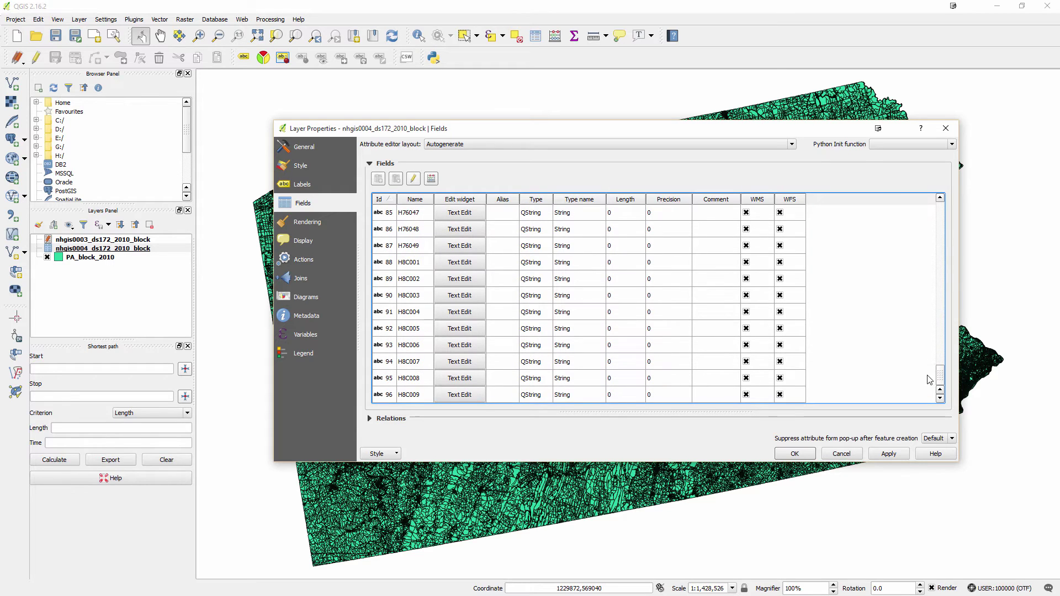
click(431, 179)
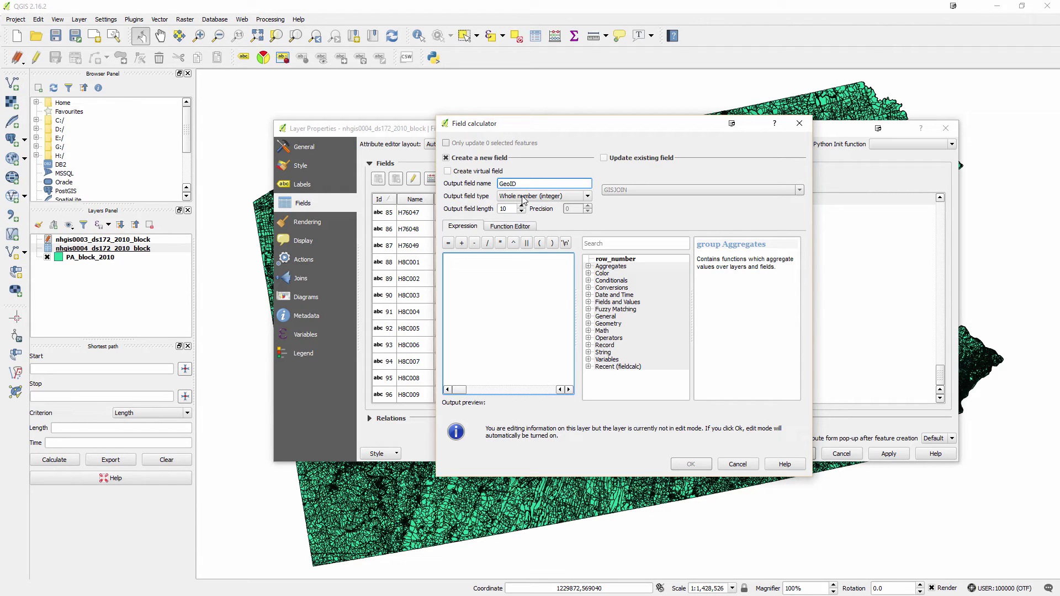
click(524, 196)
click(517, 223)
drag(516, 212, 481, 210)
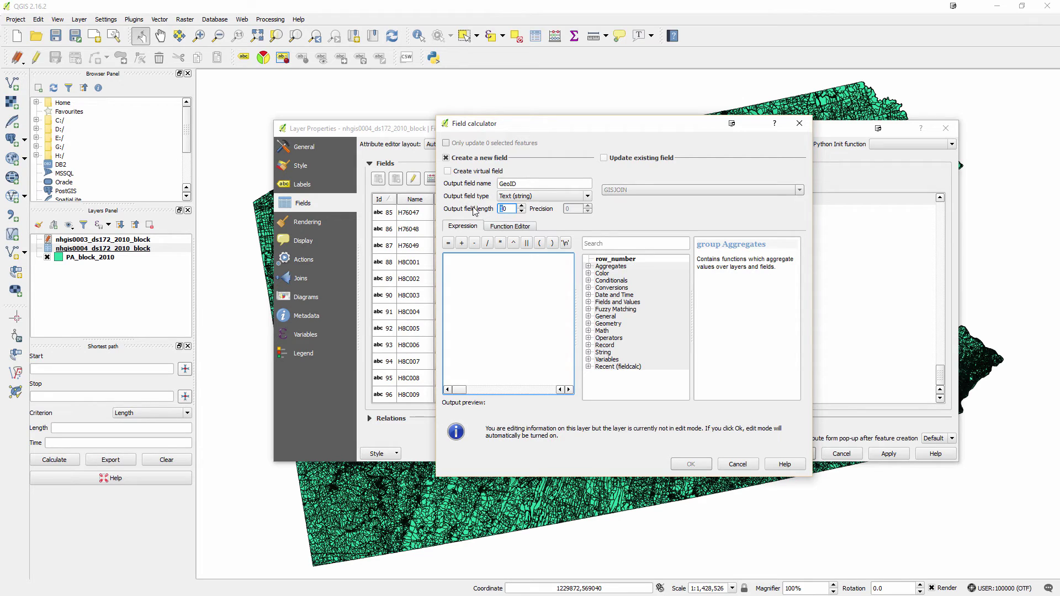
text(15)
Fill GeoID with the expression "STATEA"+"COUNTYA"+"TRACTA"+"BLOCKA" and create the field
click(589, 303)
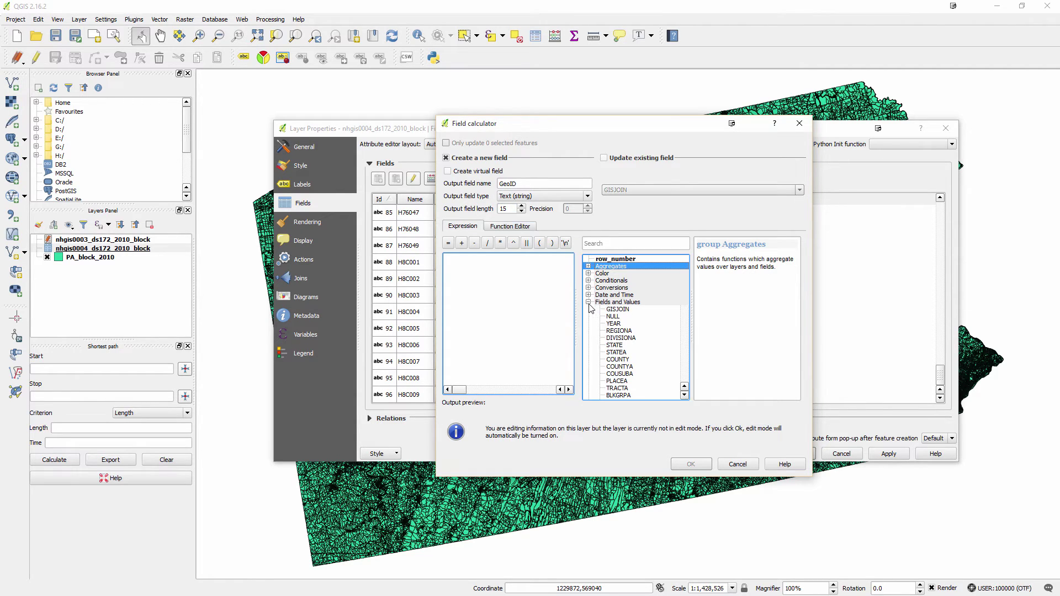
double_click(626, 354)
text(+)
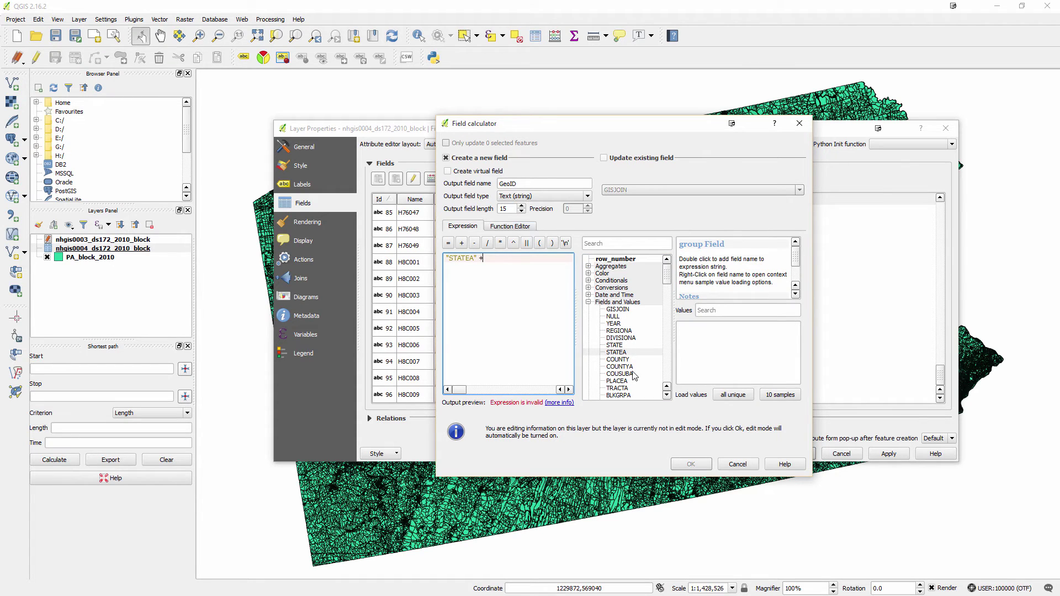
double_click(627, 366)
text(+)
double_click(628, 388)
text(+)
scroll(648, 388, down, 1)
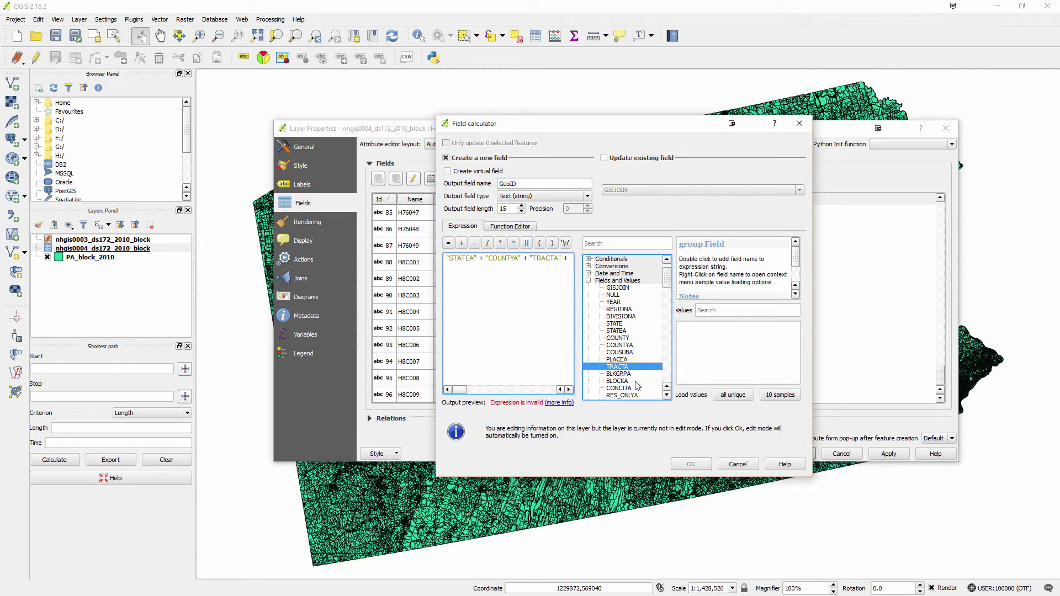
double_click(638, 381)
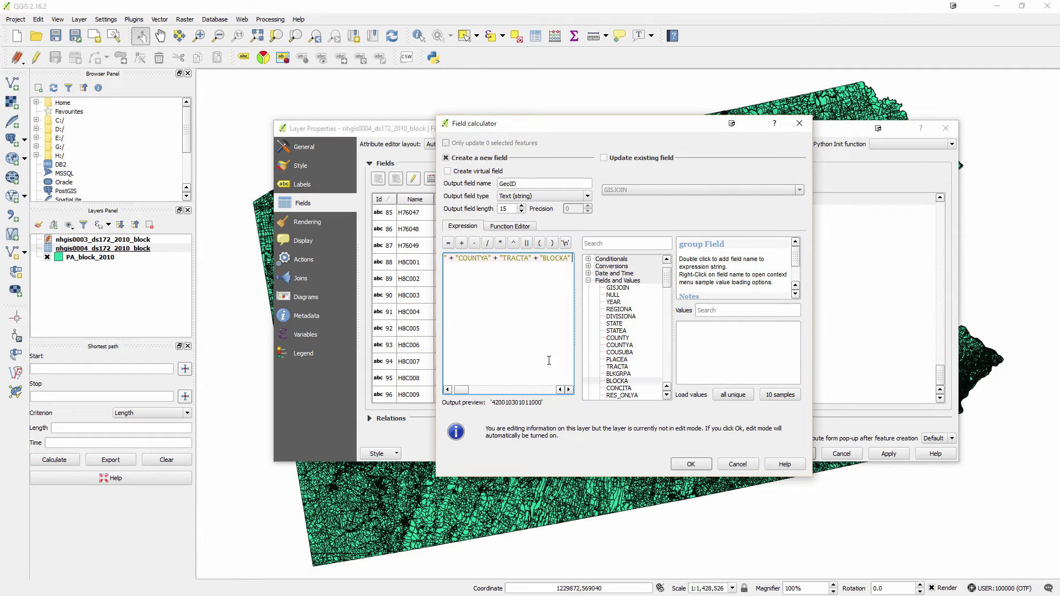
click(695, 468)
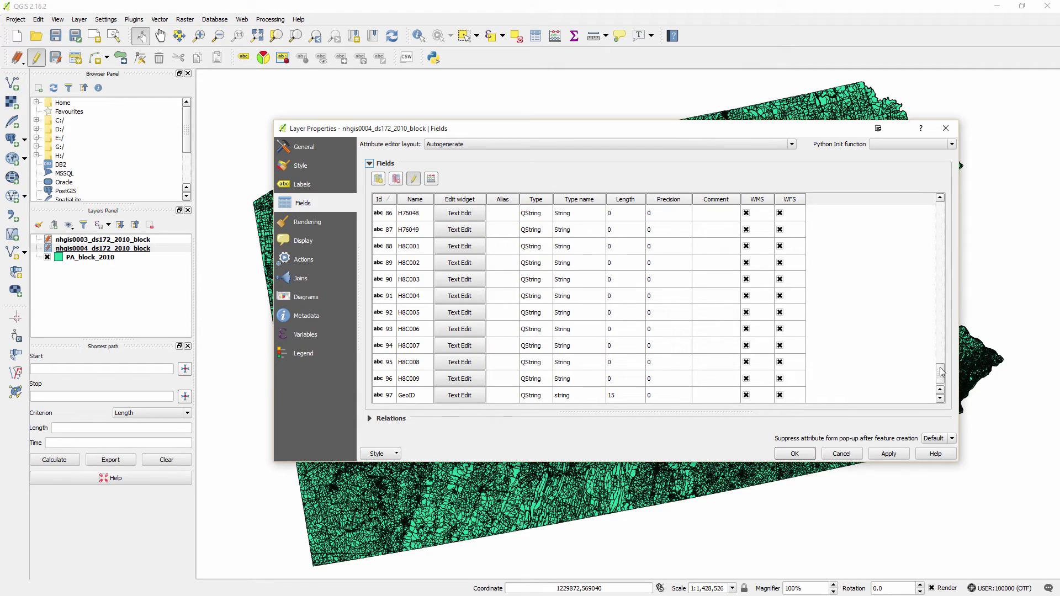
Add a join to PA_block_2010 matching nhgis0004's GeoID to the GEOID10 field
click(800, 455)
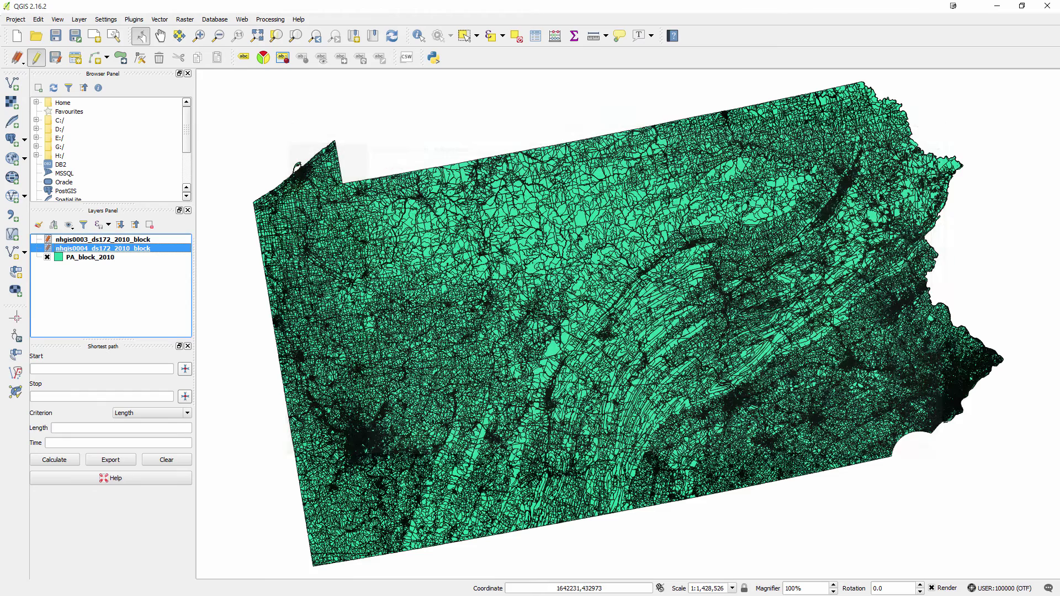
right_click(99, 257)
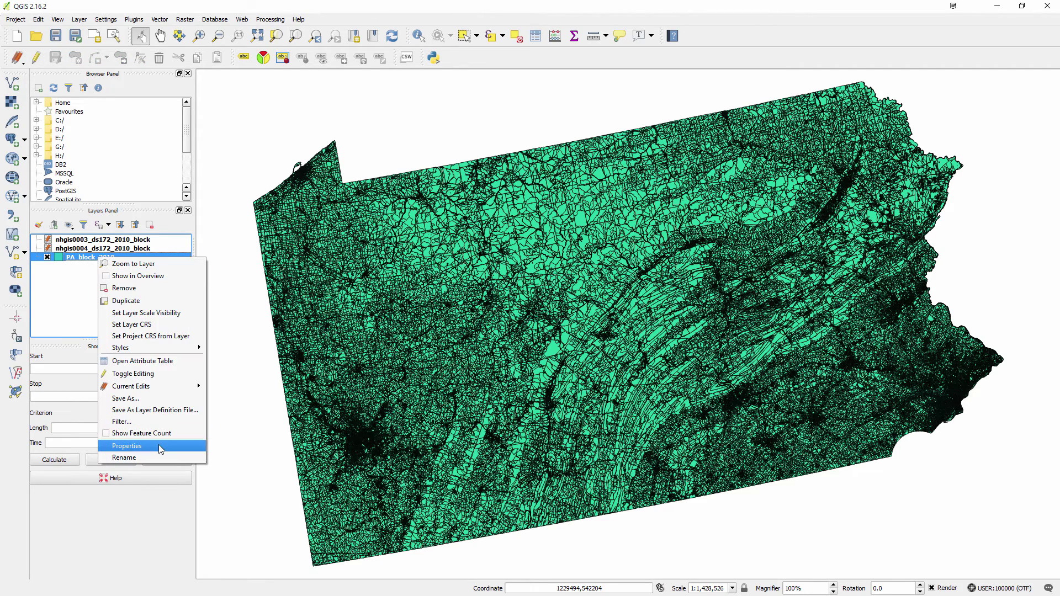
click(243, 443)
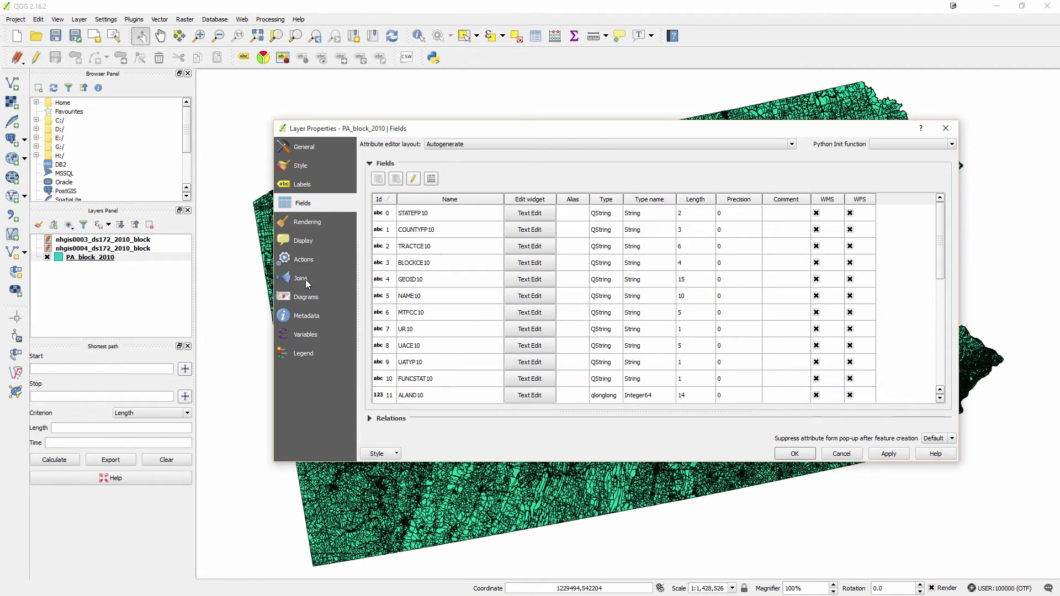
click(301, 279)
click(368, 437)
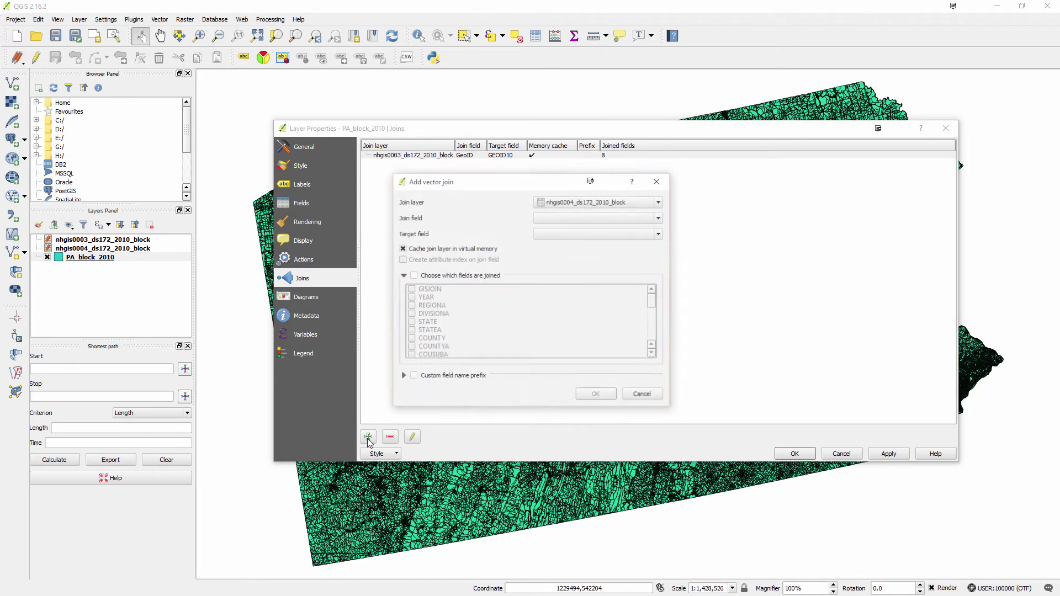
click(566, 217)
scroll(660, 301, down, 2)
click(568, 308)
click(576, 238)
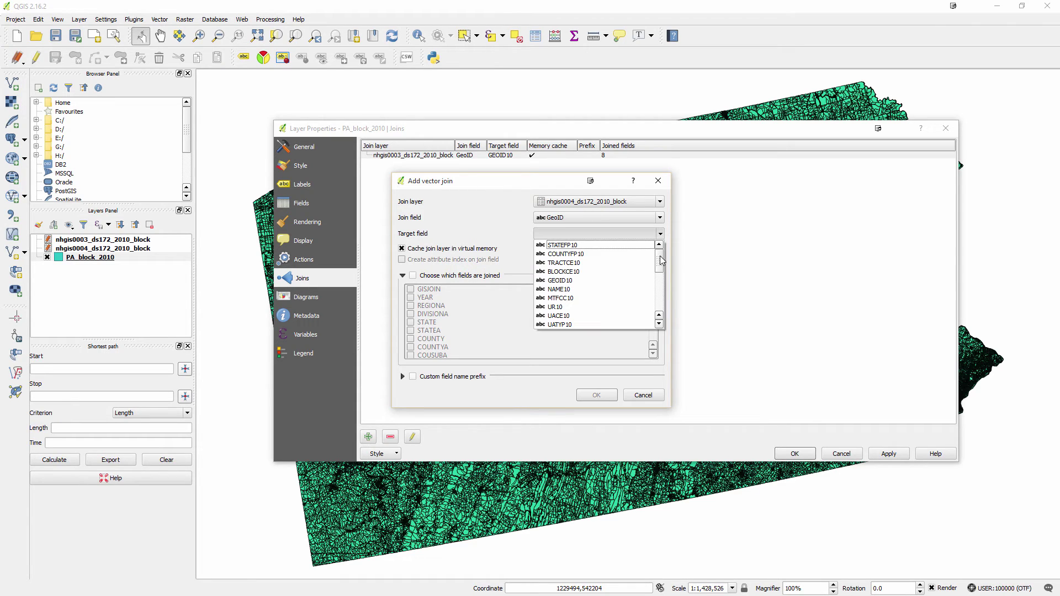
click(423, 275)
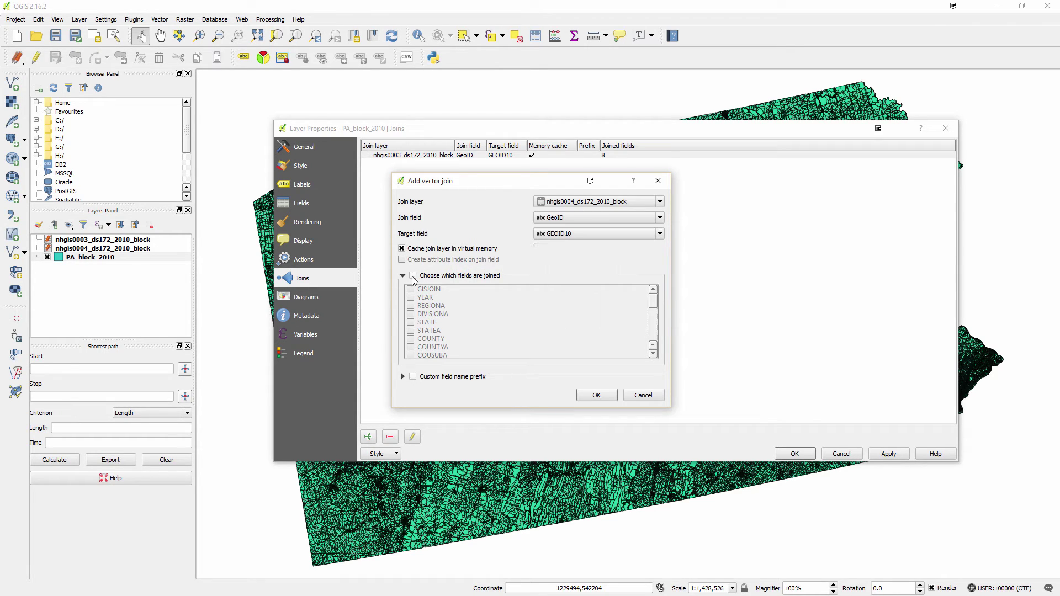
Limit the join to chosen fields, ticking H8C001 through H8C009
click(413, 276)
scroll(657, 331, down, 10)
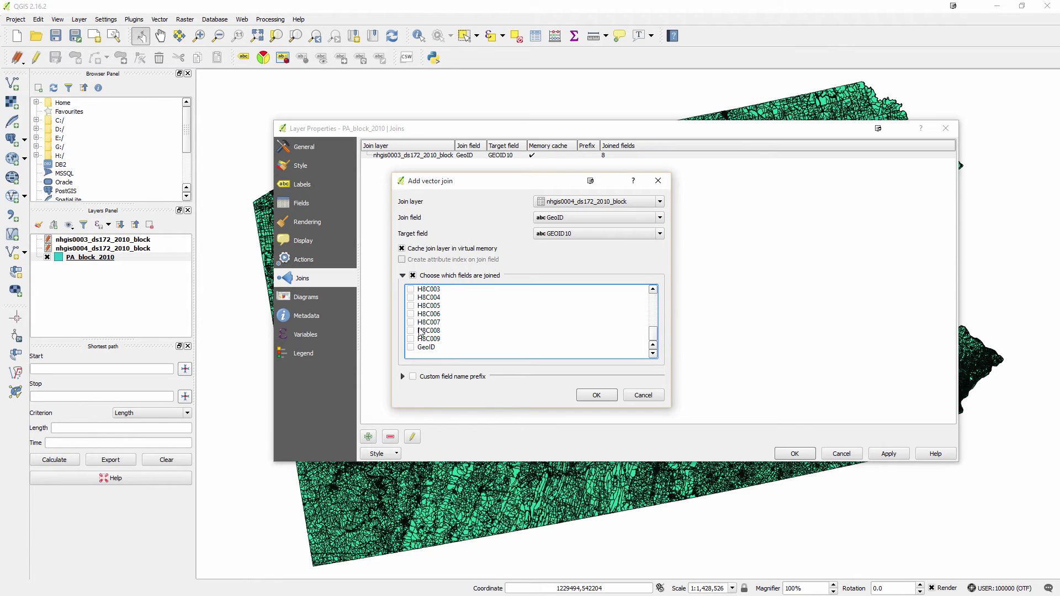
click(410, 339)
click(410, 330)
click(410, 322)
click(411, 314)
click(410, 306)
click(410, 297)
click(410, 289)
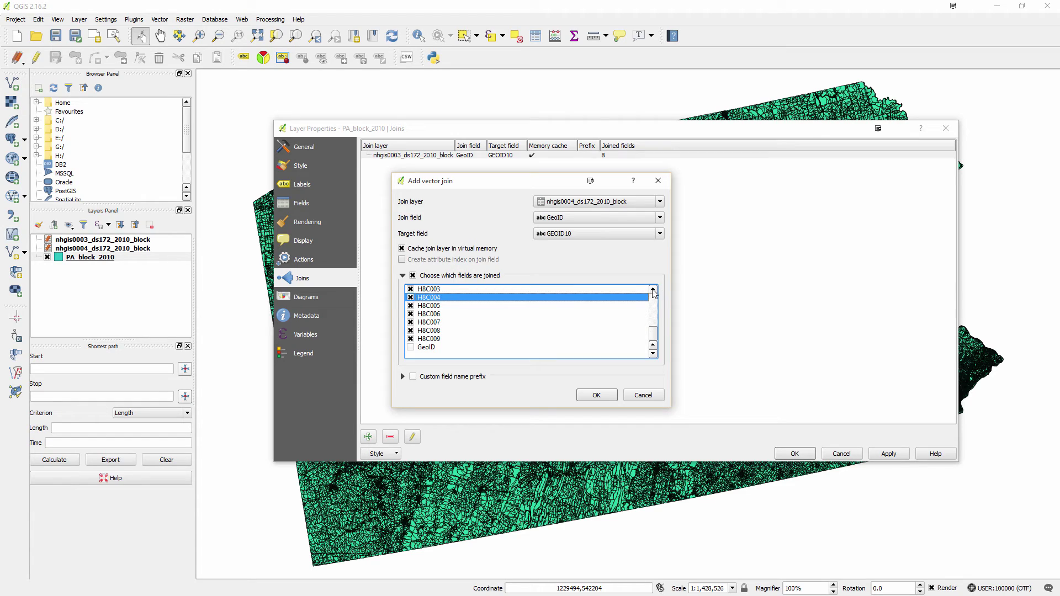
click(411, 297)
scroll(414, 317, up, 1)
click(410, 314)
click(410, 306)
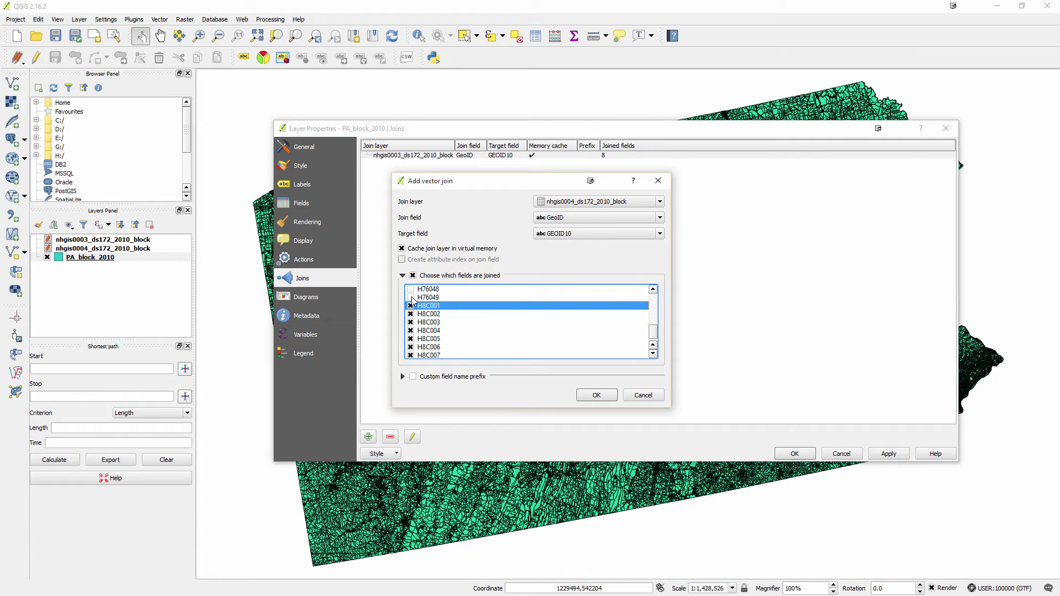
Also tick H76049, H76048, H76047, H76044, H76004 and H76005, then confirm the join
click(653, 289)
scroll(420, 317, up, 1)
click(410, 322)
click(410, 314)
click(410, 290)
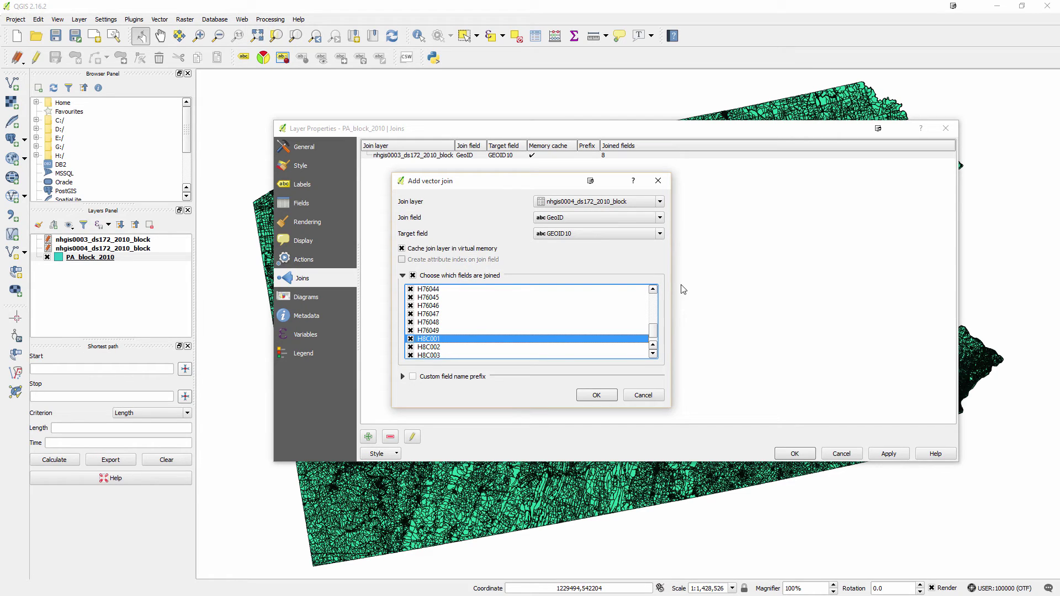
scroll(653, 291, up, 2)
click(653, 289)
click(653, 290)
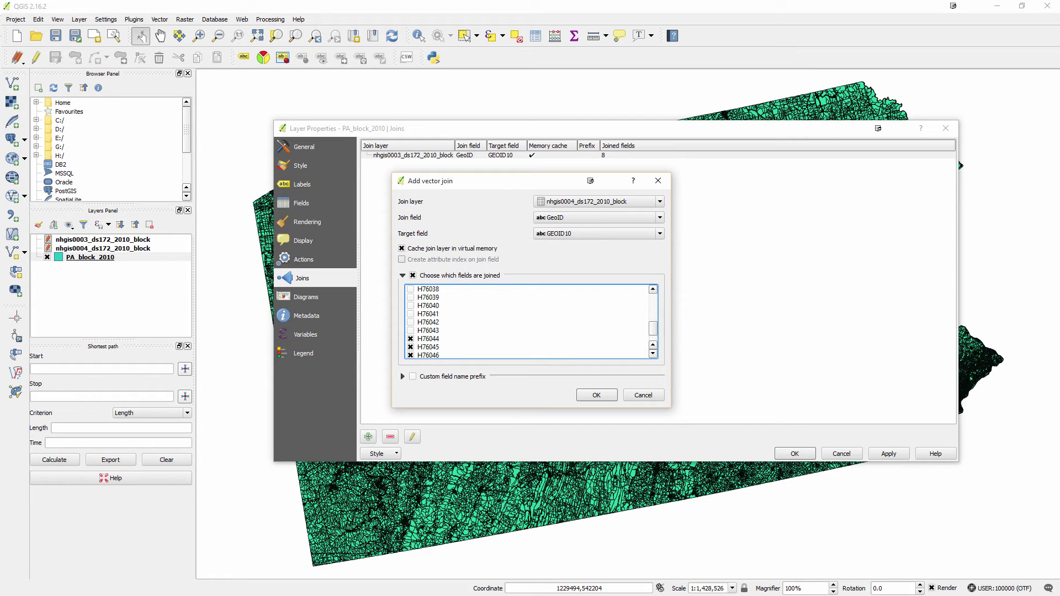
scroll(531, 322, up, 10)
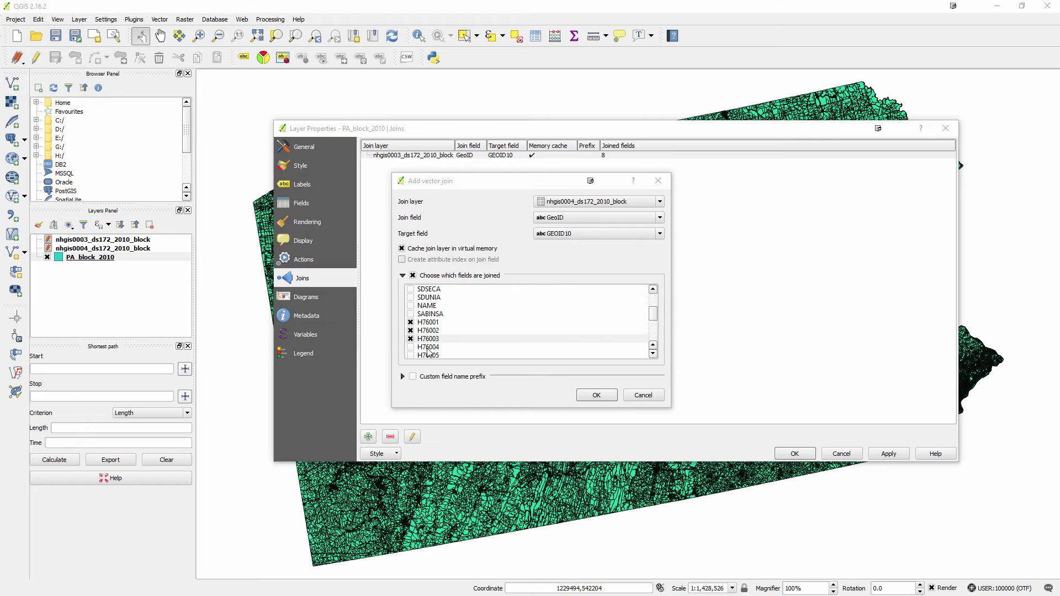
click(411, 346)
click(410, 355)
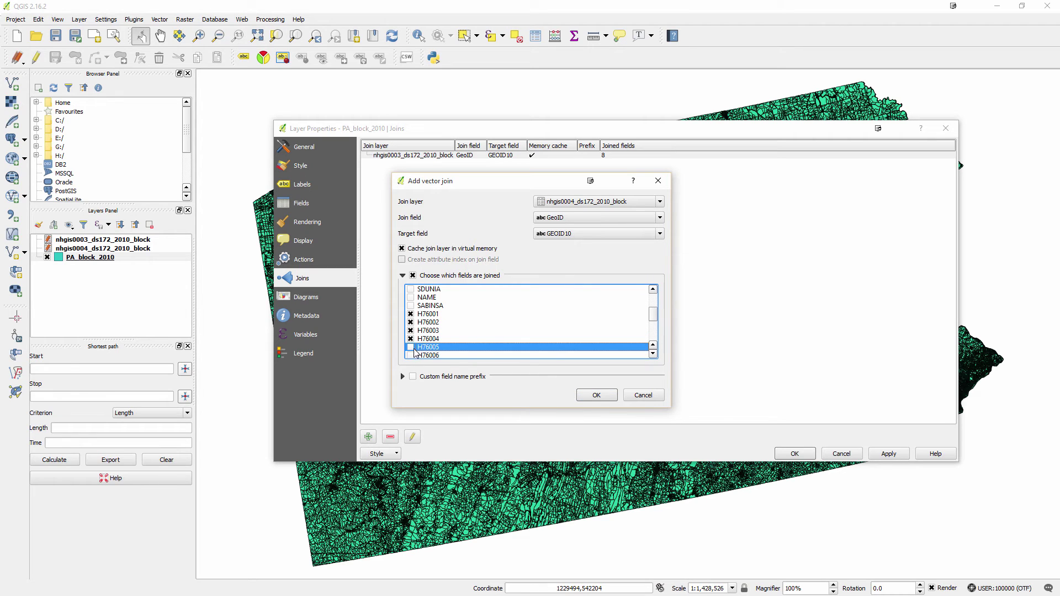
click(597, 395)
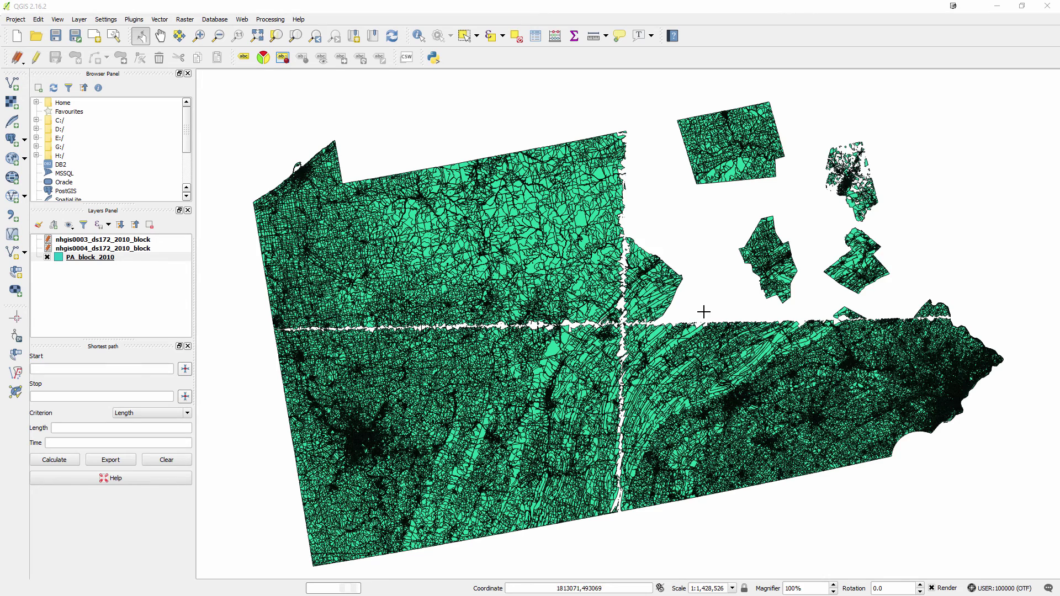
right_click(93, 258)
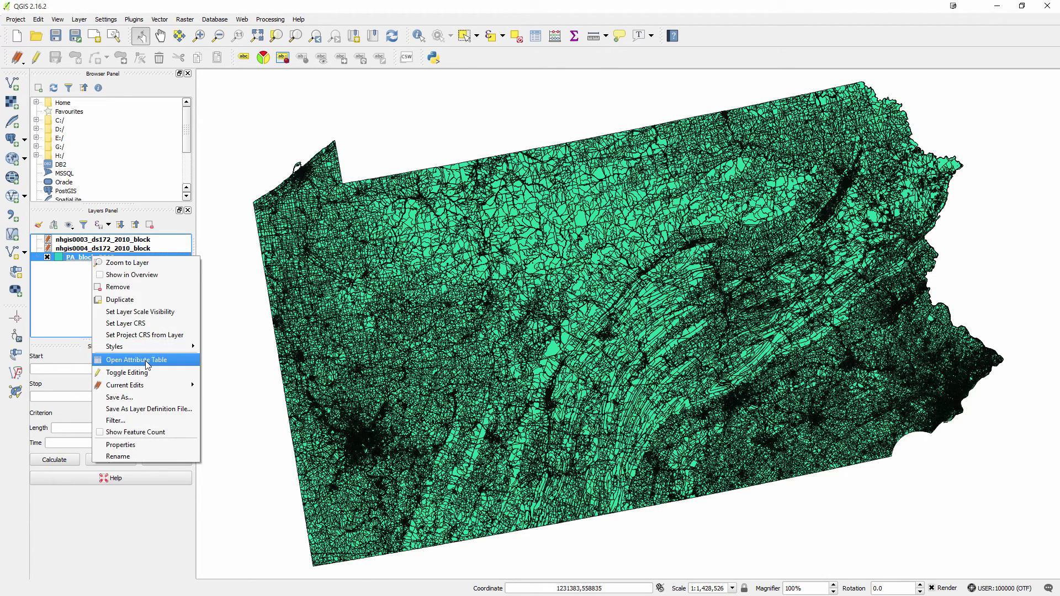
click(192, 360)
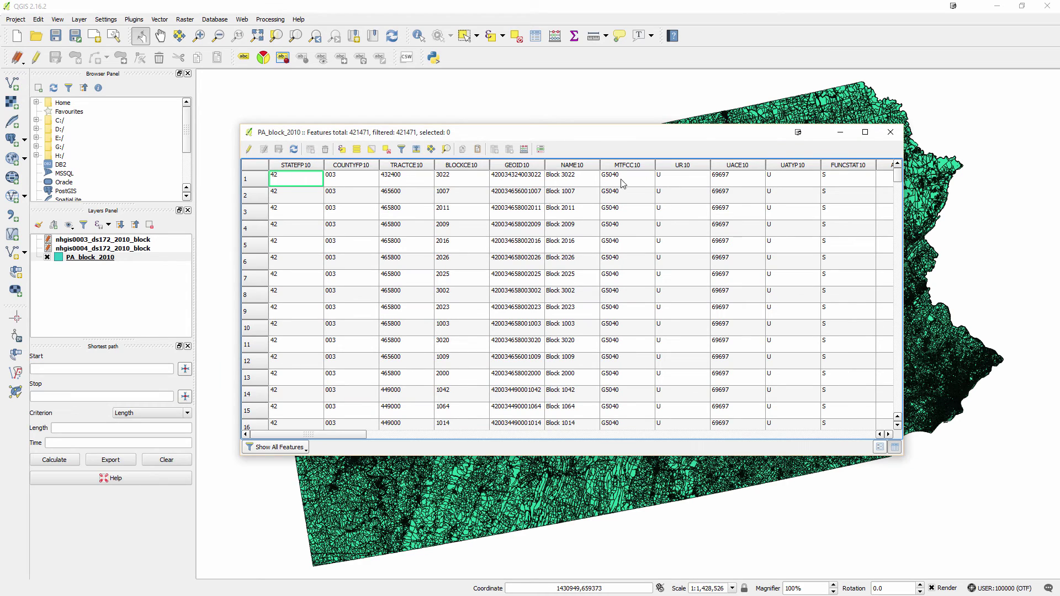
drag(328, 435, 514, 437)
drag(435, 166, 557, 167)
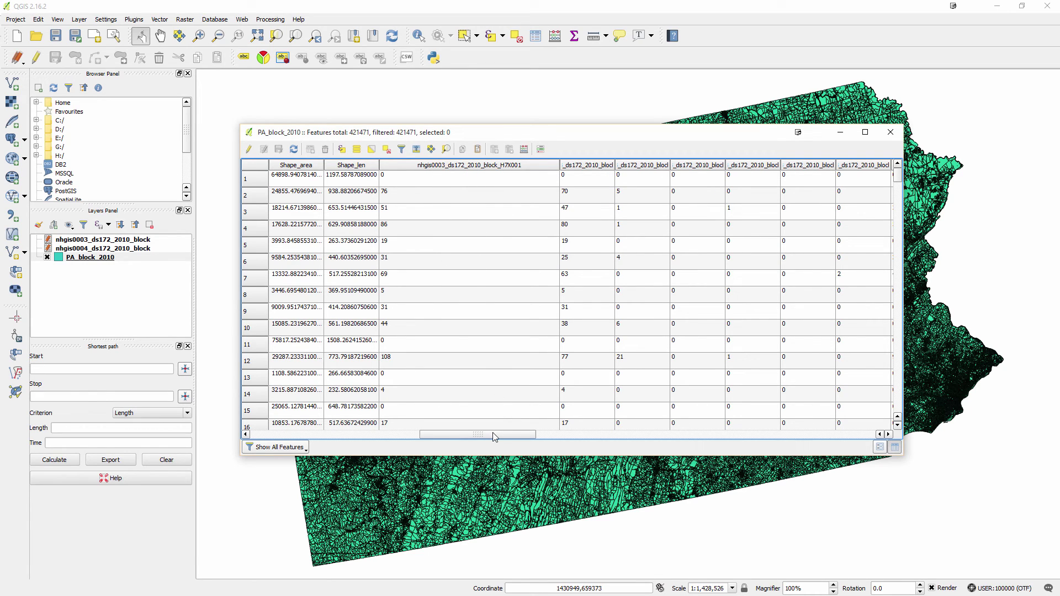
drag(510, 438, 830, 436)
drag(692, 170, 694, 169)
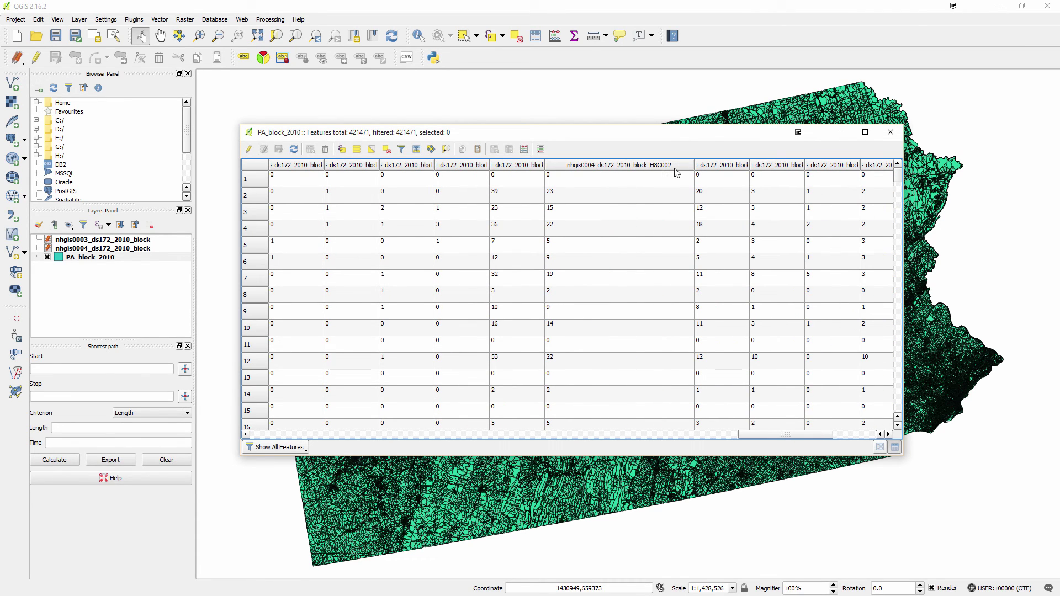
drag(787, 435, 829, 436)
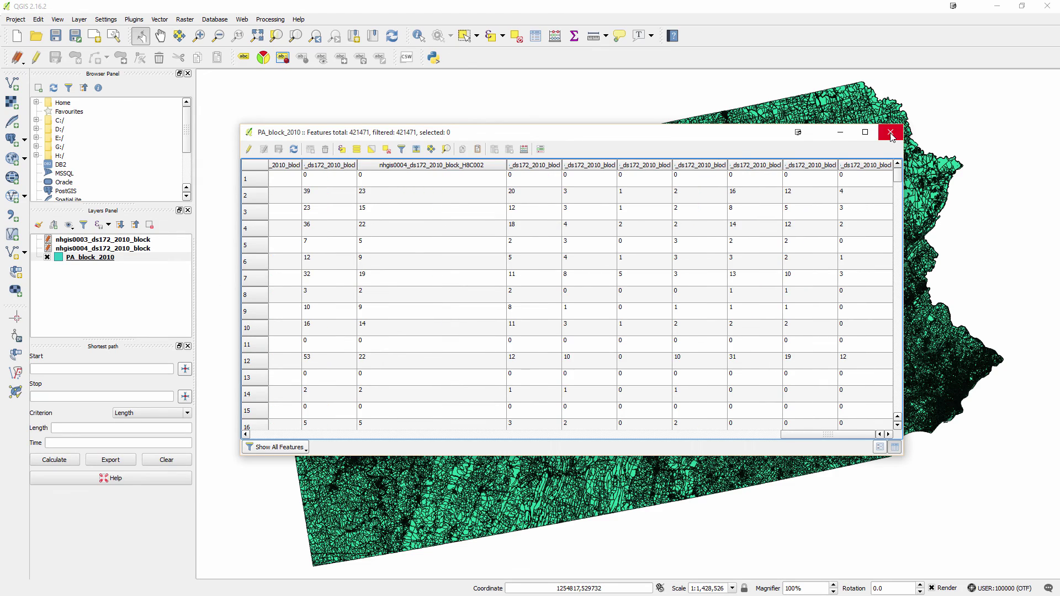
click(891, 134)
Save PA_block_2010 as an ESRI Shapefile, starting the output name with 'Amend'
right_click(141, 262)
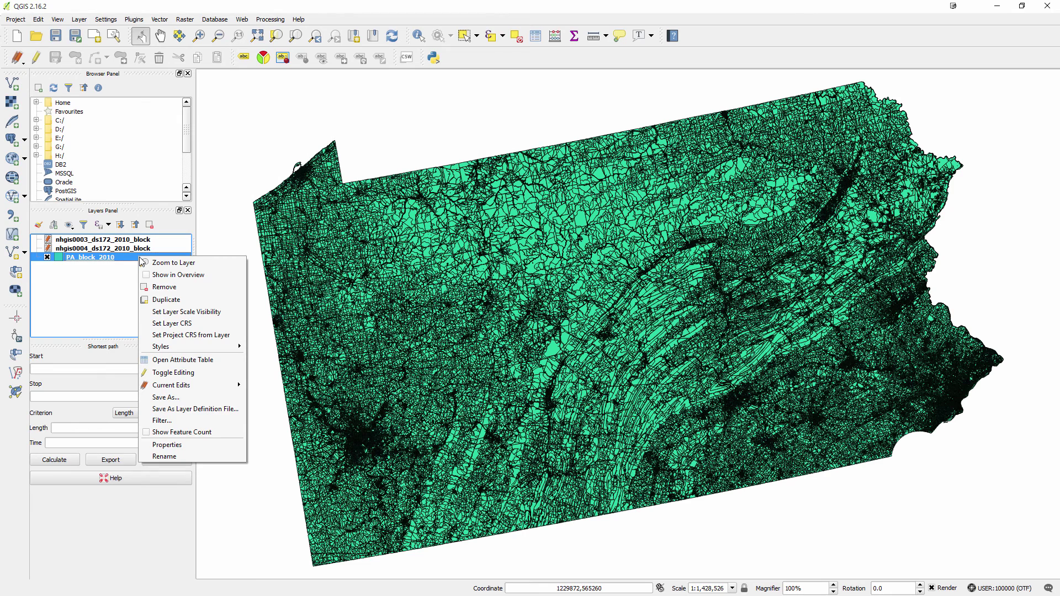
click(176, 398)
click(430, 166)
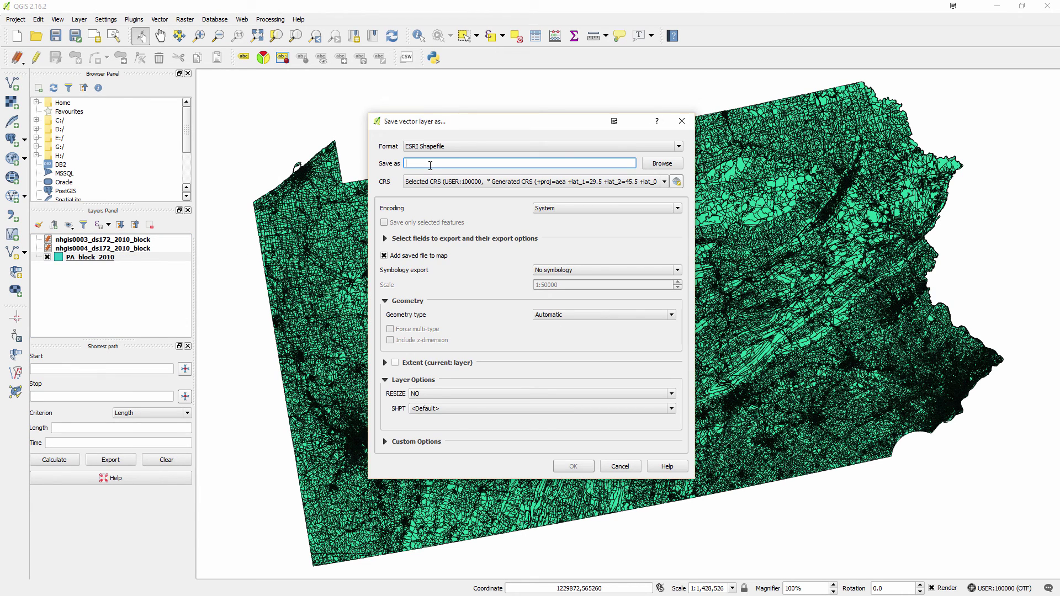
text(AmendedSha)
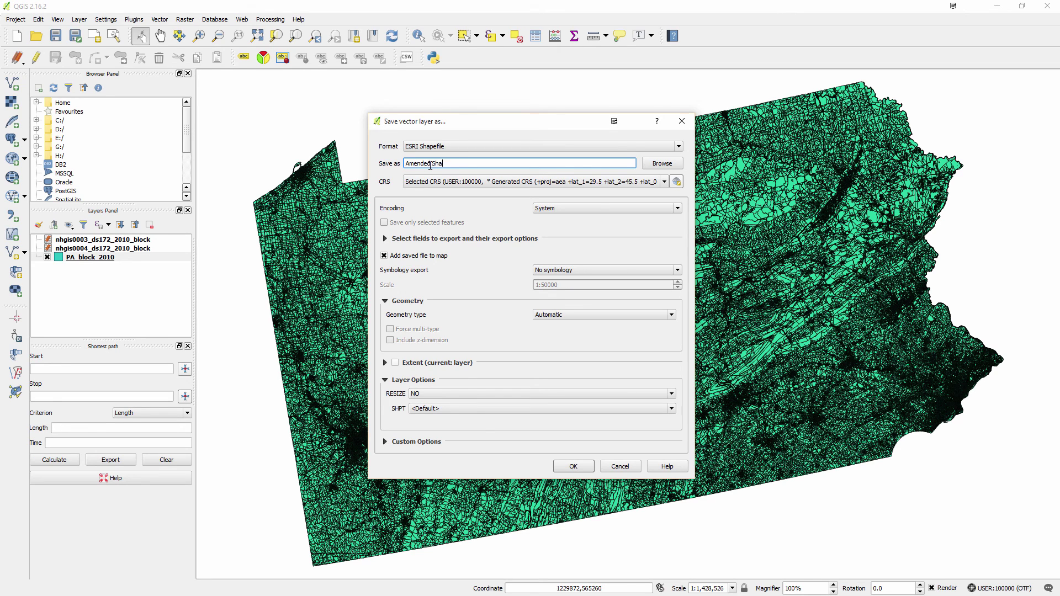